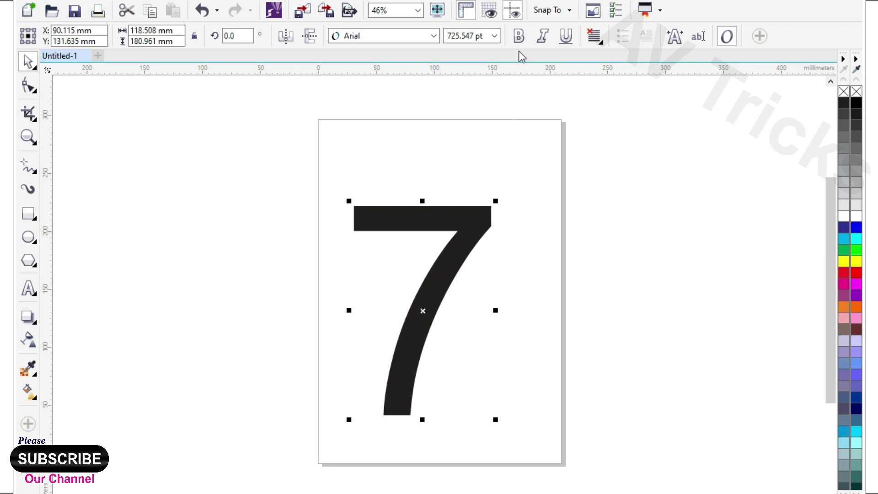
- Set the 7 in bold and convert it to curves with a dark blue fill
left_click(519, 37)
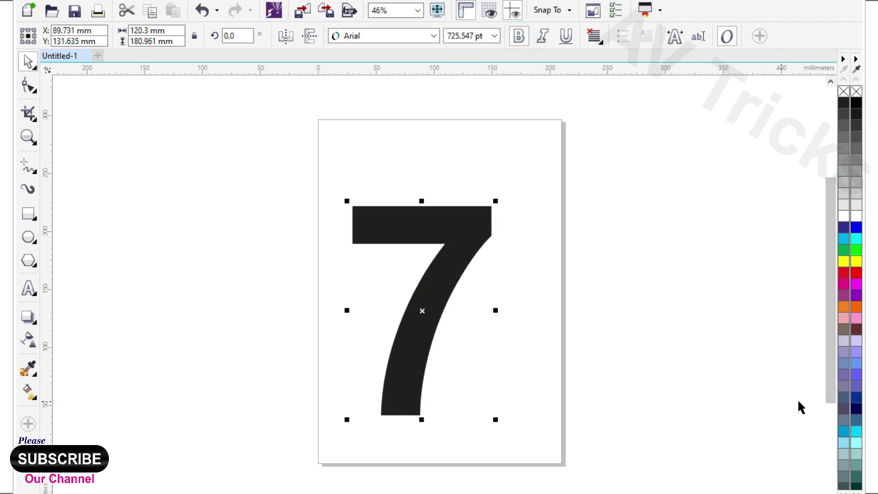
key("ctrl+q")
left_click(855, 398)
- Duplicate the dark blue 7 about 10 mm to the right and 5 mm up, and fill the copy light blue
scroll(451, 344, "up", 2)
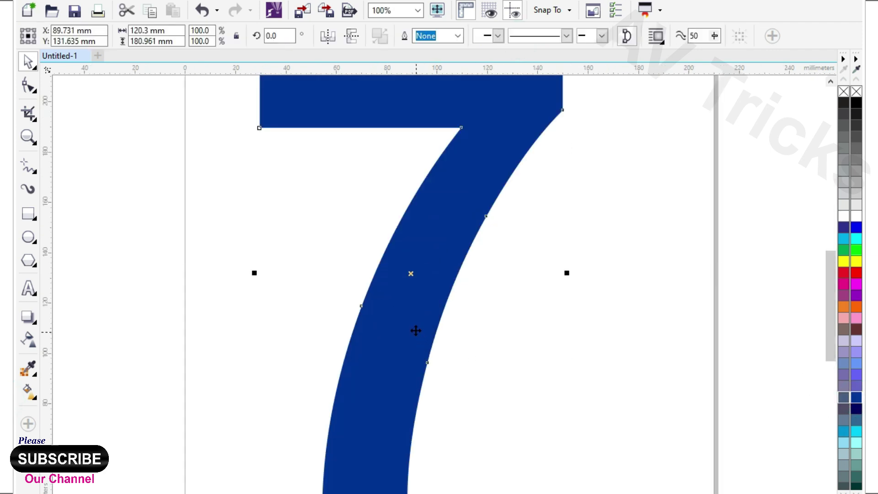
left_click_drag(416, 332, 441, 315)
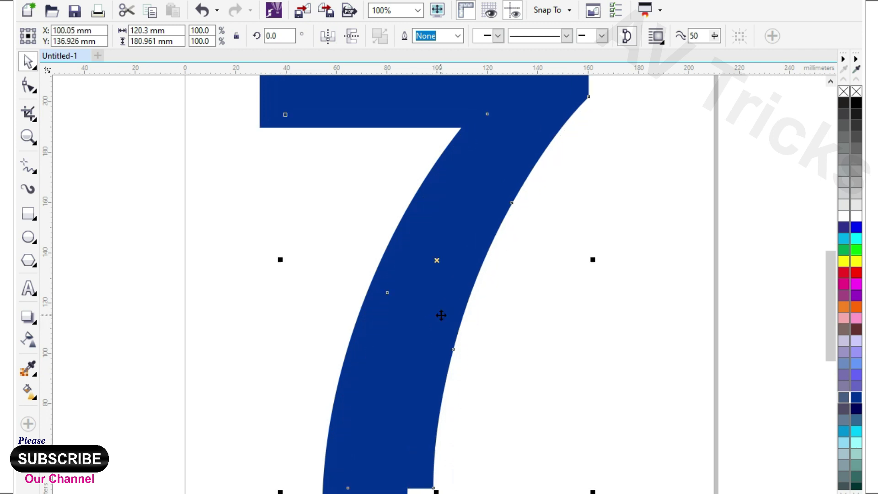
left_click(844, 434)
left_click(590, 353)
- Start a Pen outline inside the light blue bar, through its upper-left corner and the dark blue bar's left corners, to the dark blue inner corner
scroll(419, 267, "down", 2)
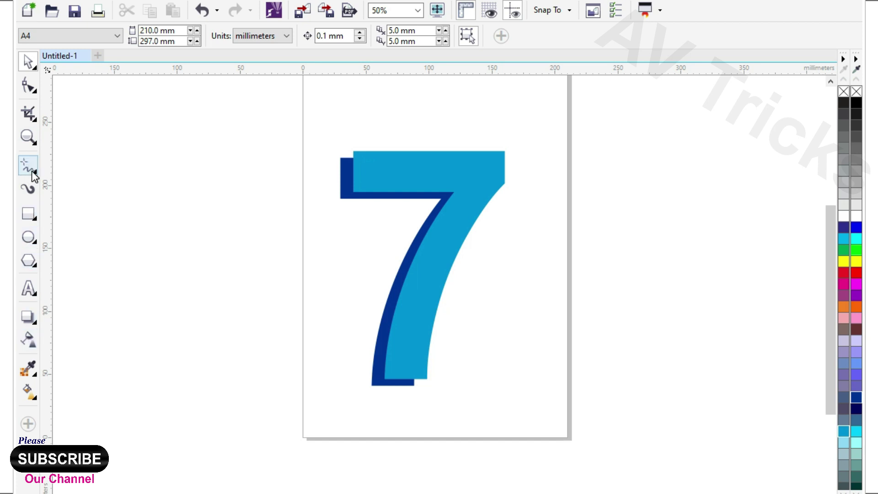
left_click(37, 177)
left_click(79, 223)
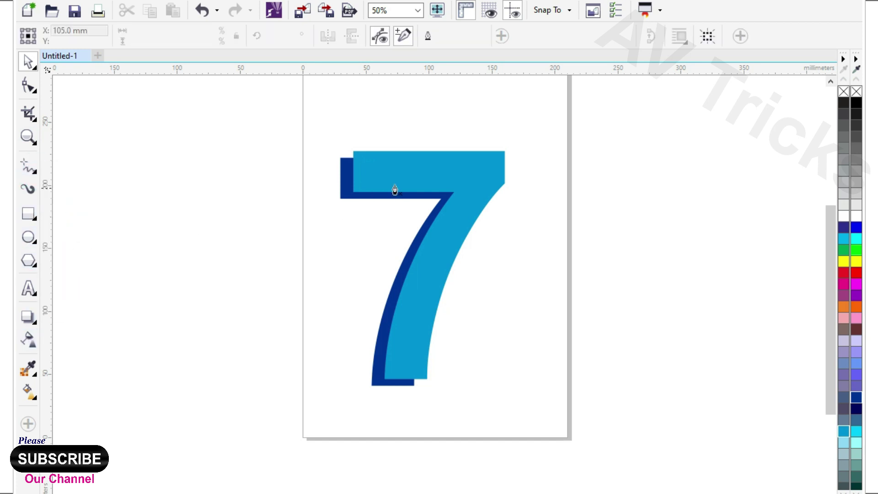
scroll(351, 156, "up", 3)
left_click(366, 149)
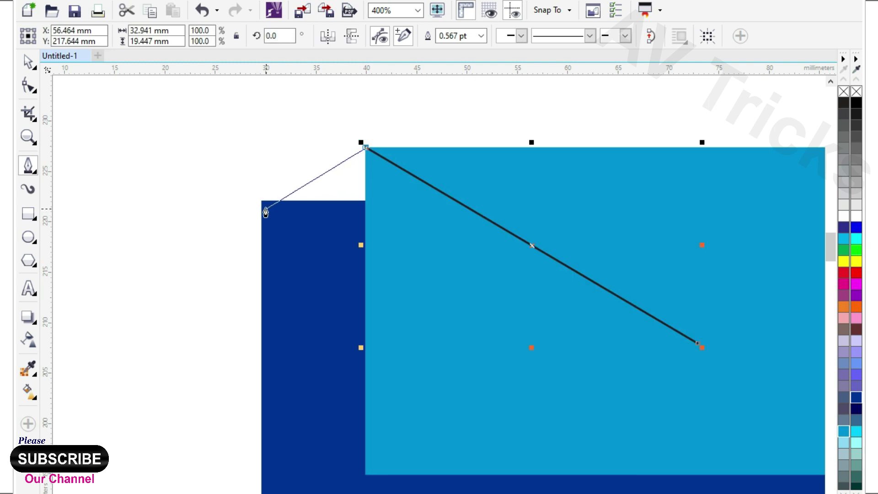
left_click(264, 203)
scroll(260, 173, "down", 1)
scroll(261, 352, "up", 1)
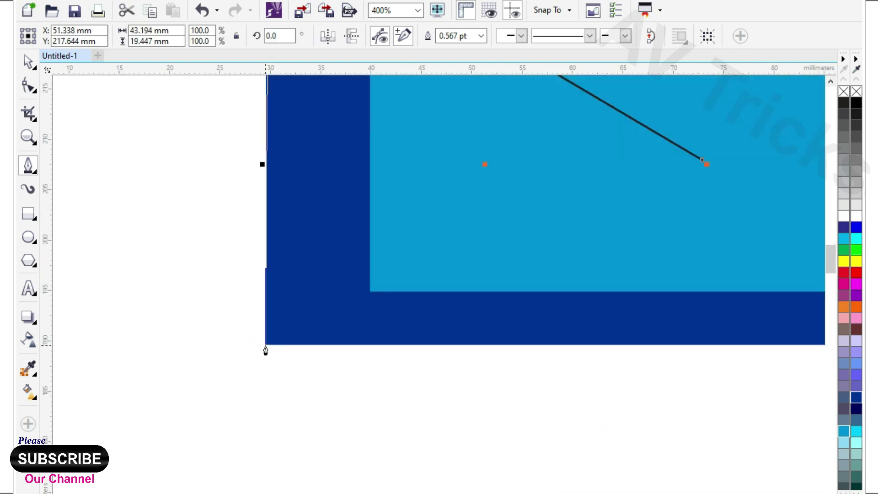
left_click(267, 345)
scroll(411, 352, "down", 1)
scroll(607, 359, "up", 3)
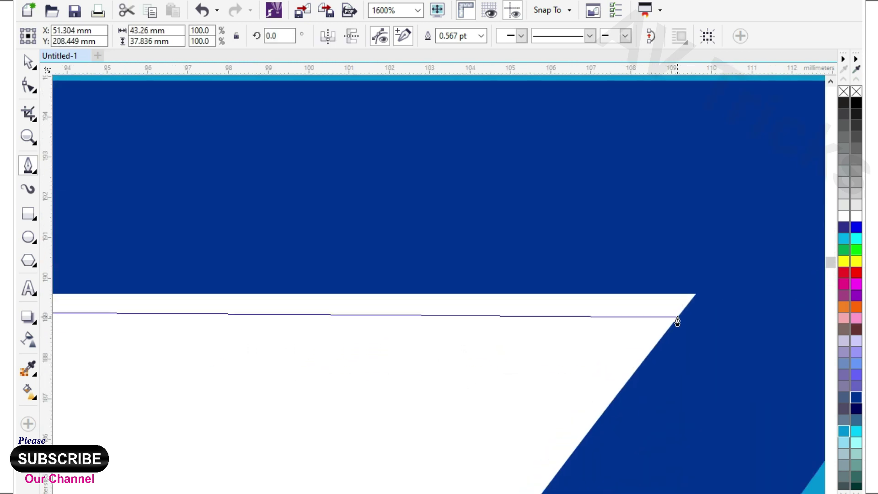
left_click(696, 294)
- Continue the Pen outline through the dark blue stem's two bottom corners to the light blue stem's lower-right corner
scroll(494, 241, "down", 5)
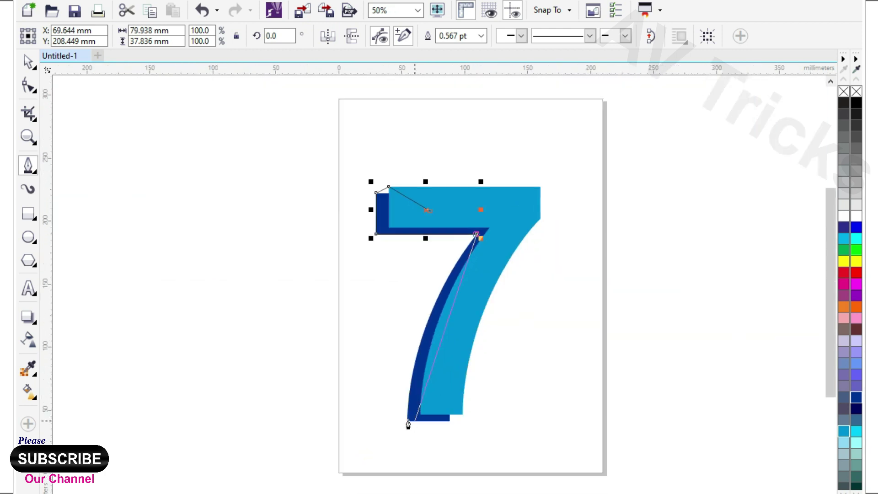
scroll(408, 455, "up", 4)
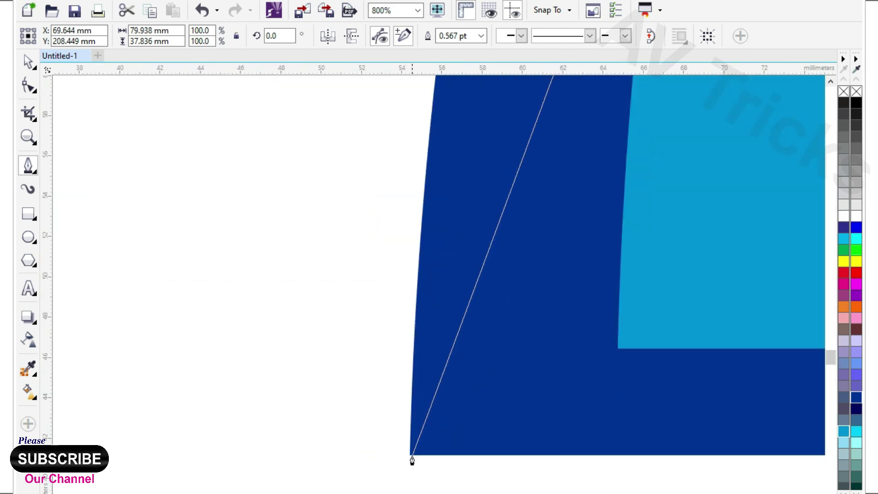
left_click(412, 457)
scroll(412, 461, "down", 2)
scroll(485, 435, "up", 3)
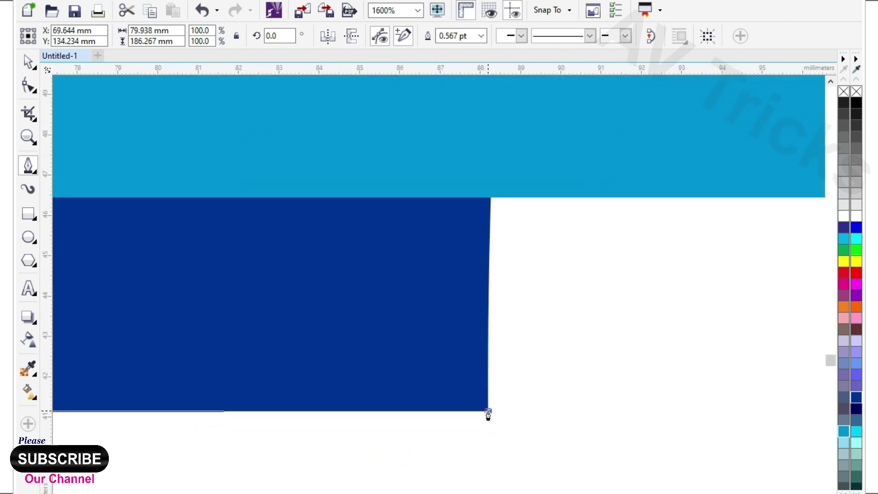
left_click(488, 414)
scroll(488, 413, "down", 2)
scroll(553, 386, "up", 2)
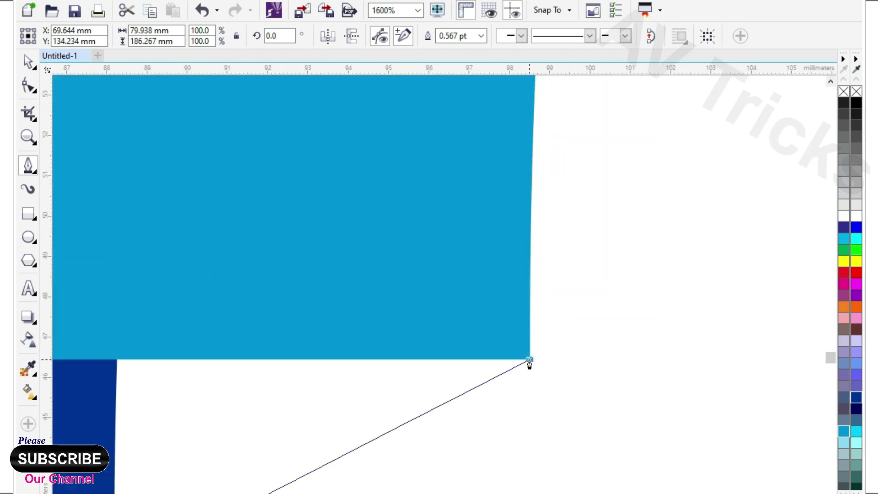
left_click(531, 360)
- Close the Pen outline with points running up inside the light blue stem and back along the bar
scroll(531, 361, "down", 3)
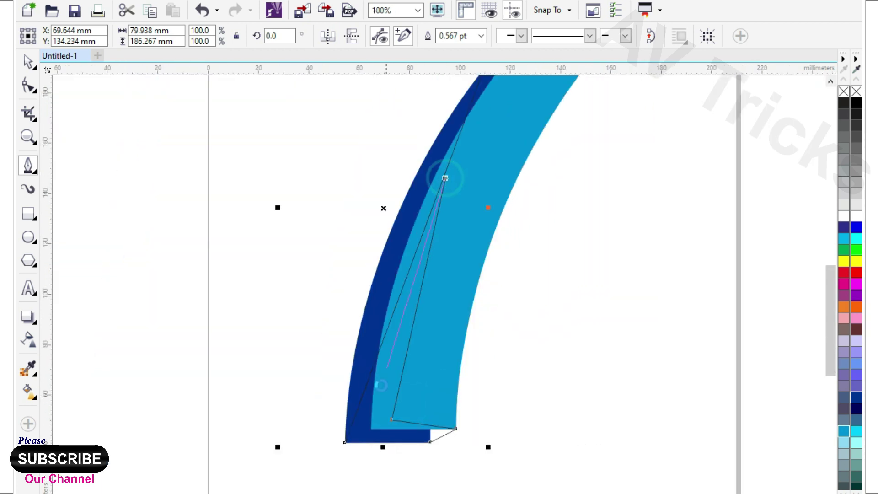
scroll(445, 179, "down", 2)
scroll(435, 257, "up", 2)
left_click(435, 258)
left_click(335, 251)
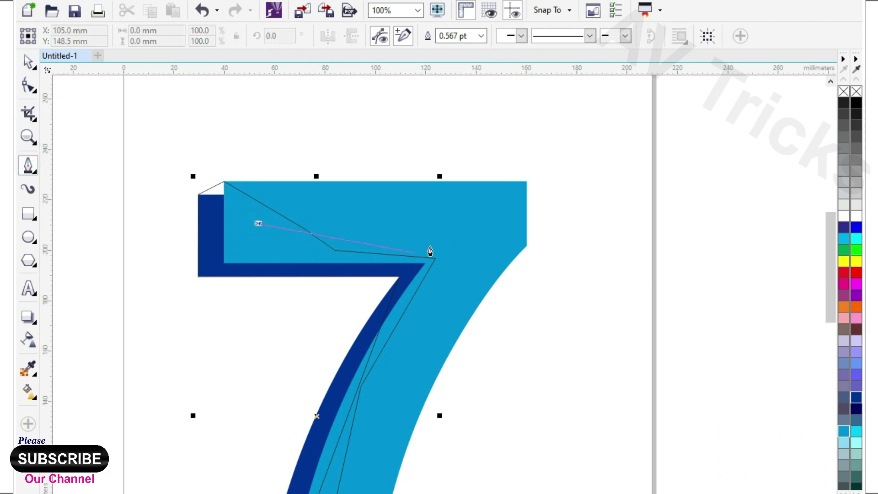
- Draw a closed cutting outline about 126 × 87 mm around the bar, passing through the light and dark blue 7s' inner corners
left_click(441, 241)
scroll(441, 241, "up", 3)
left_click(367, 324)
scroll(367, 324, "down", 4)
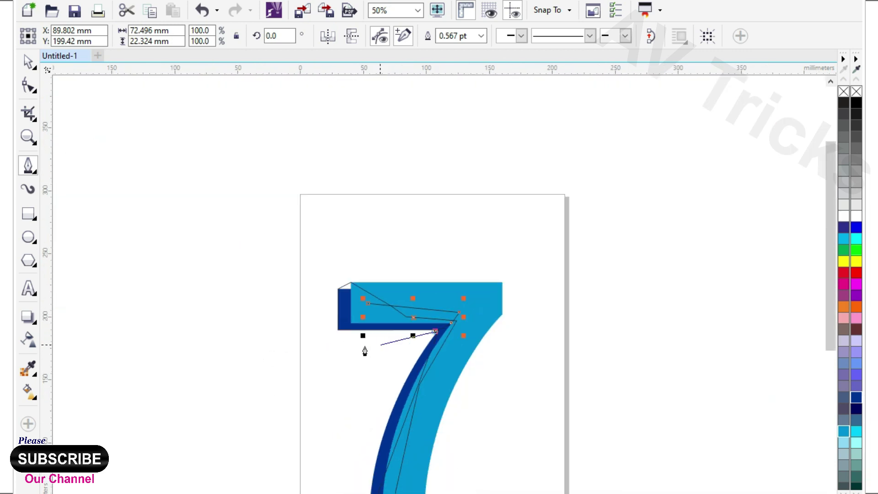
left_click(300, 349)
left_click(304, 274)
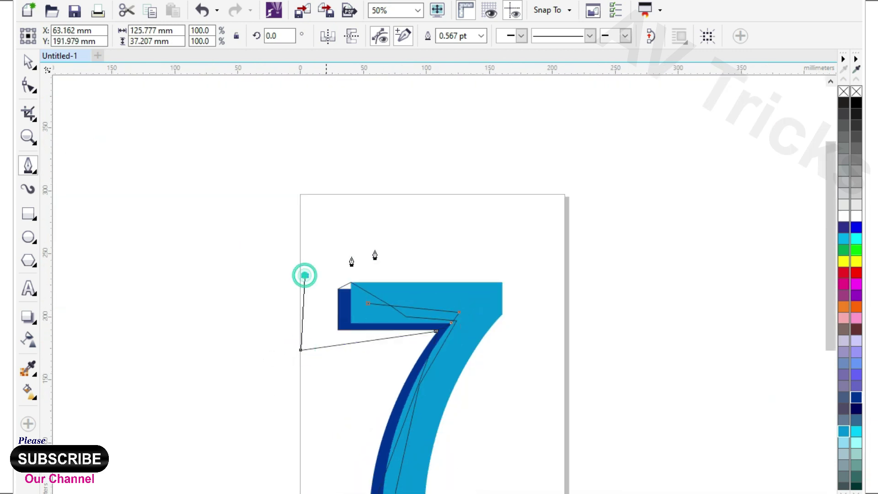
left_click(409, 239)
scroll(362, 298, "up", 2)
left_click(387, 319)
- Intersect the cutting outline with the large outline, delete the cutting outline, and leave the bar piece unfilled
key("space")
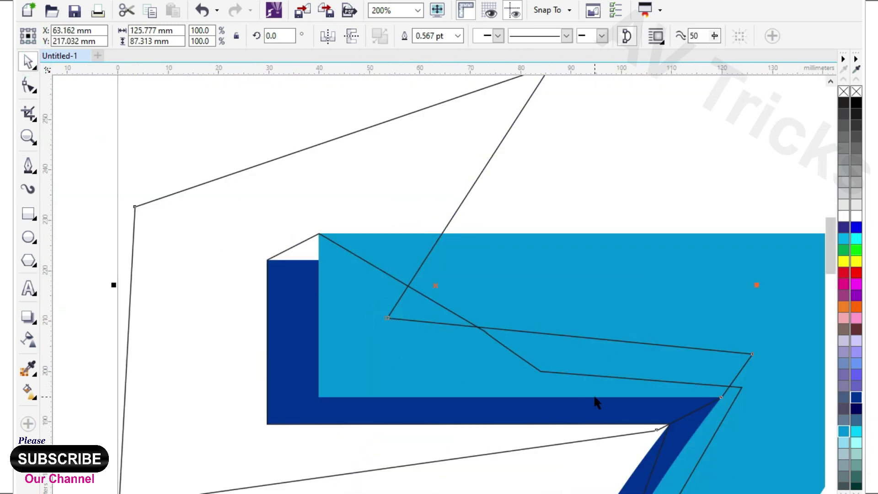
left_click(703, 442)
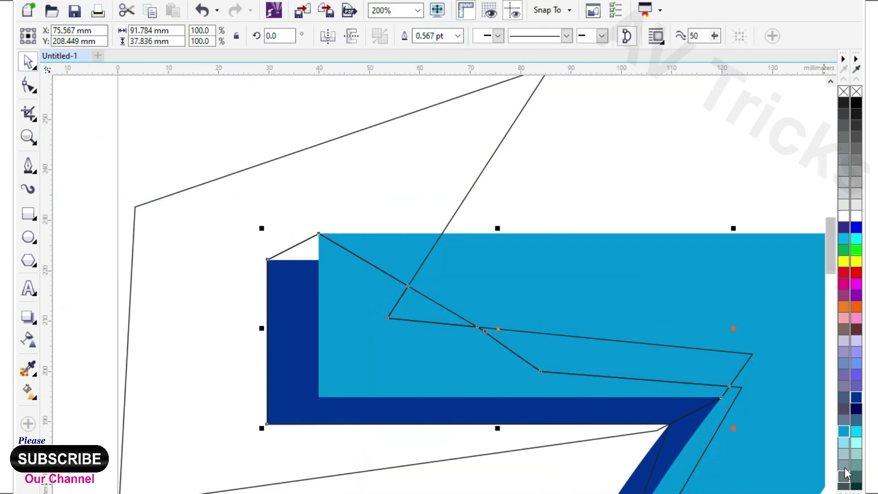
left_click(844, 411)
left_click(280, 282)
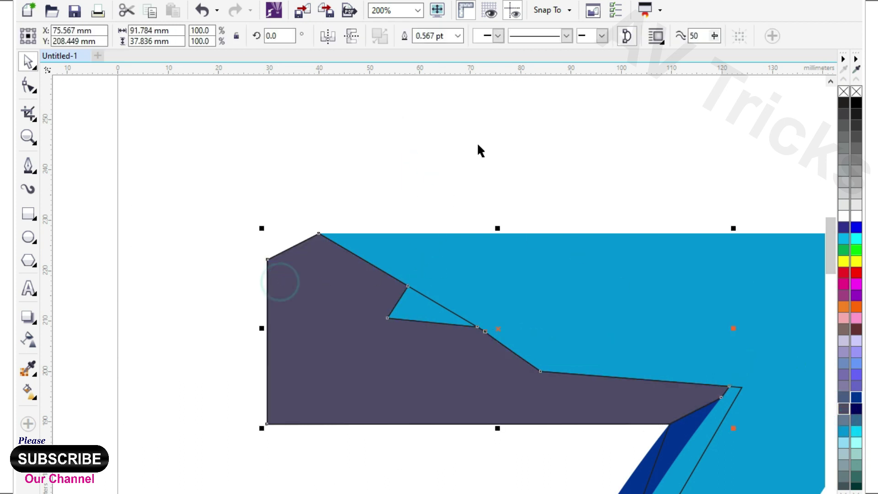
left_click(843, 92)
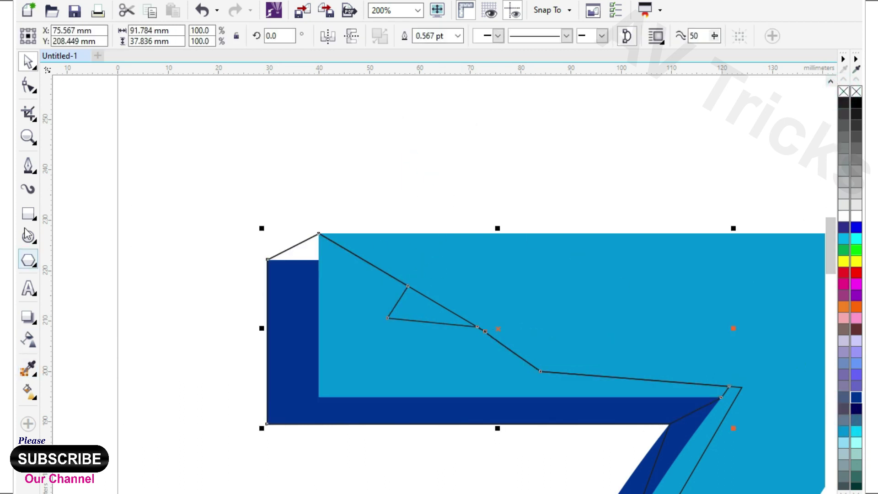
- Draw a closed Pen outline about 64 × 47 mm around the bar's left end, passing through both 7s' lower-left bar corners
left_click(28, 165)
left_click(536, 300)
scroll(318, 397, "up", 3)
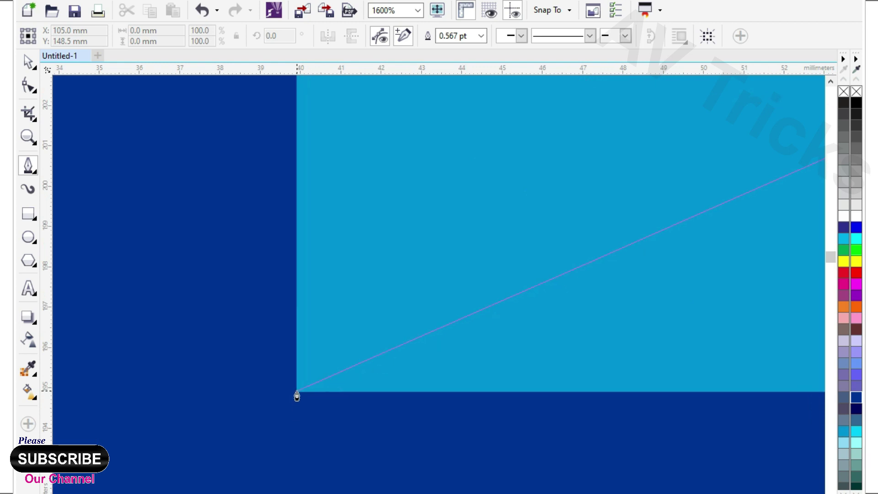
left_click(297, 392)
scroll(369, 403, "down", 2)
scroll(241, 452, "down", 1)
left_click(221, 335)
left_click(281, 213)
left_click(511, 208)
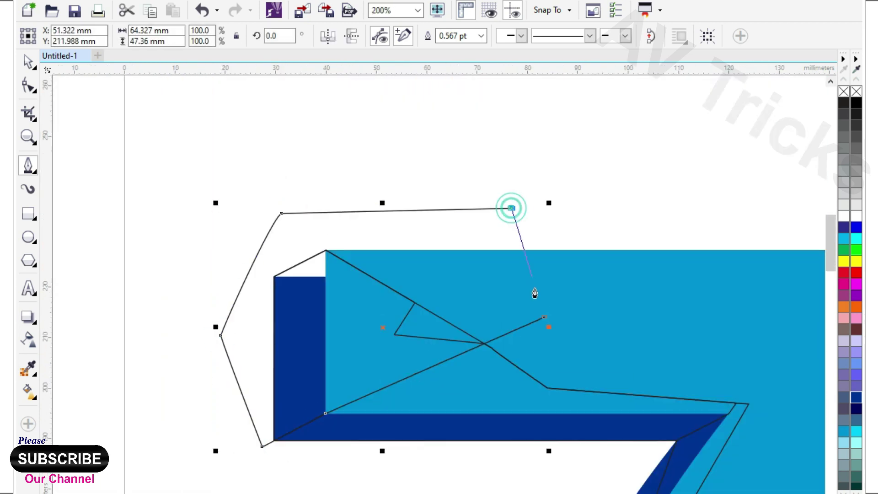
left_click(544, 318)
- Intersect the left-end outline with the bar piece, fill the resulting piece dark navy, and delete the cutting outline
left_click(28, 61)
left_click(441, 427, "shift")
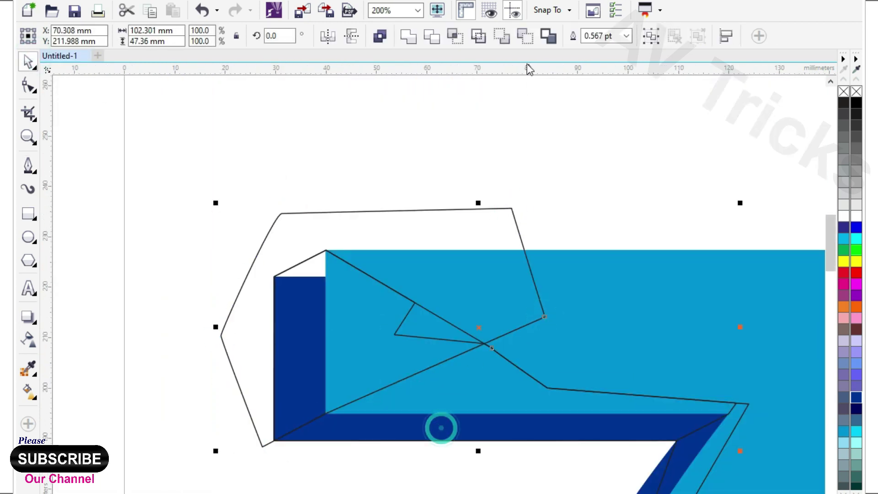
left_click(456, 41)
left_click(856, 409)
left_click(407, 212)
key("Delete")
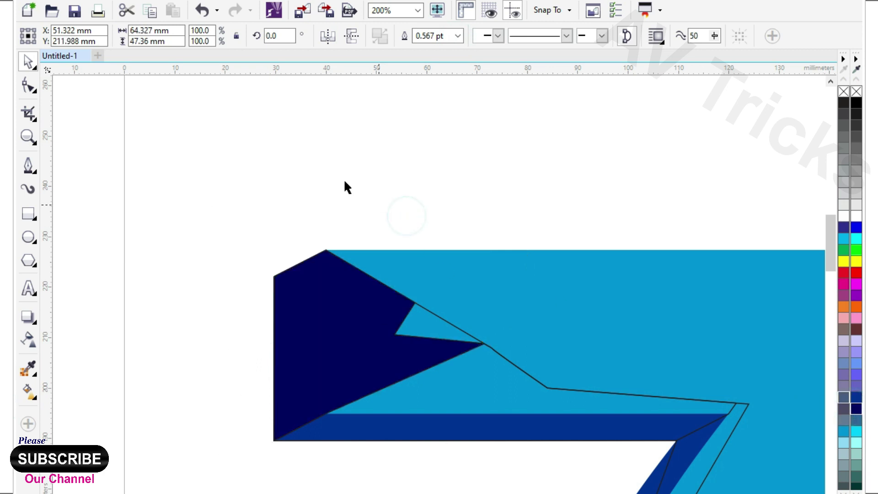
- Start a Pen outline inside the foot of the stem and run it through the light and dark blue stems' lower-left corners
scroll(326, 182, "down", 2)
scroll(361, 446, "up", 2)
left_click(368, 410)
key("space")
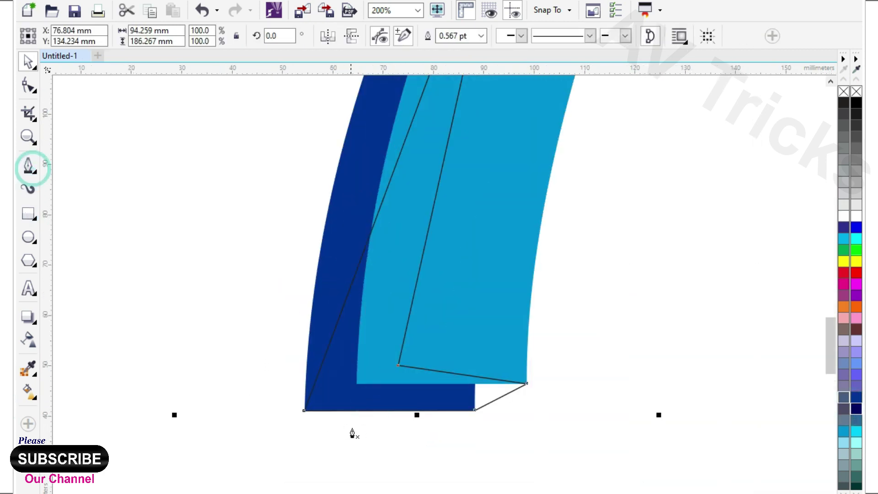
scroll(353, 433, "up", 1)
left_click(510, 275)
scroll(365, 351, "up", 2)
left_click(373, 335)
scroll(396, 320, "down", 2)
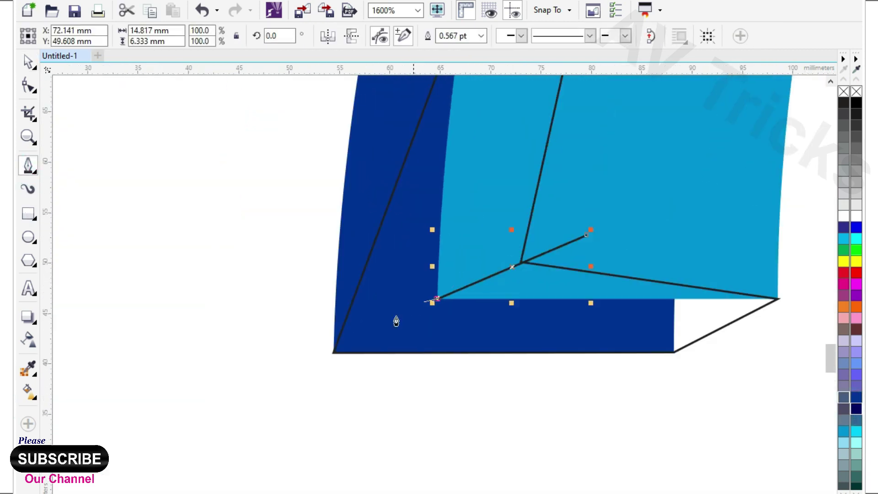
scroll(311, 361, "up", 1)
left_click(310, 369)
- Close the Pen outline around the underside and right end of the foot, about 48 × 19 mm overall
scroll(274, 401, "down", 1)
left_click(600, 444)
left_click(748, 382)
left_click(772, 301)
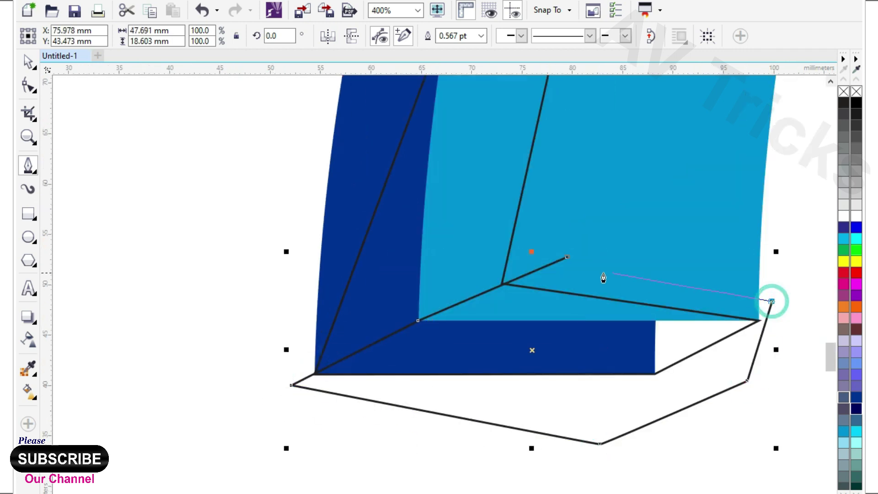
left_click(568, 259)
scroll(359, 373, "down", 1)
- Intersect the foot outline with the large outline, fill the resulting piece dark navy, and delete the cutting outline
left_click(28, 85)
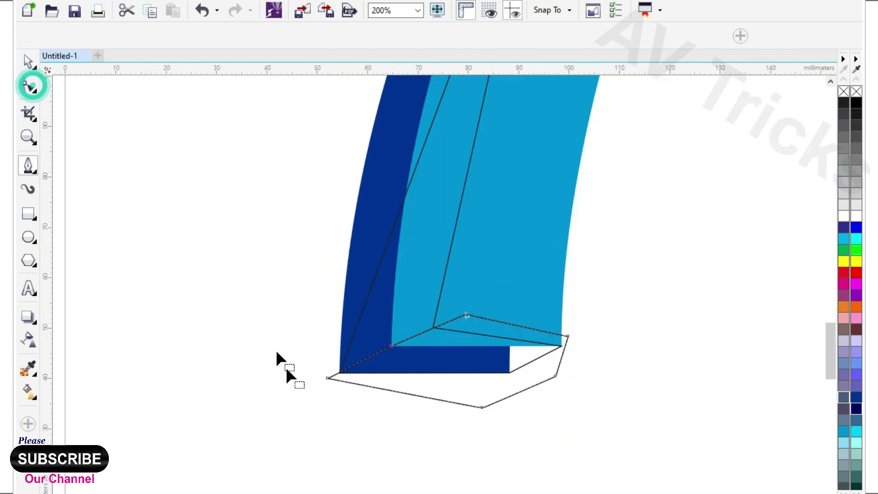
scroll(302, 398, "down", 1)
scroll(335, 392, "up", 1)
left_click(29, 61)
left_click(347, 314, "shift")
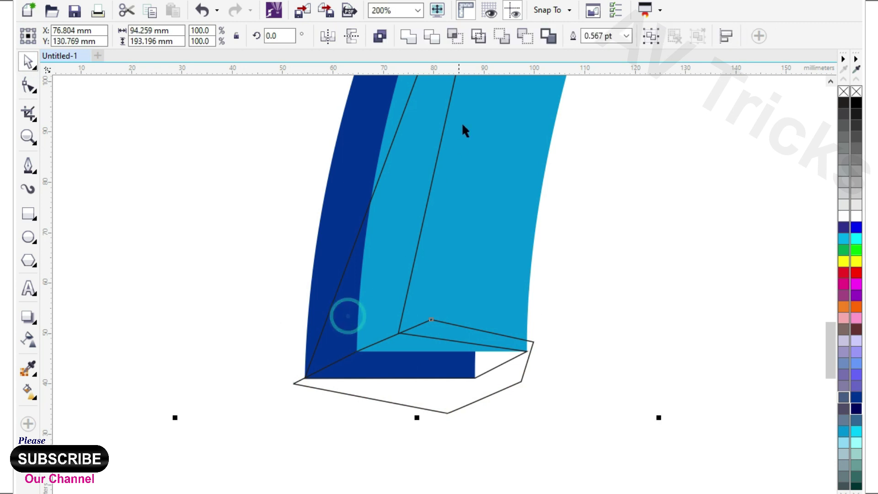
left_click(450, 40)
left_click(857, 408)
left_click(396, 430)
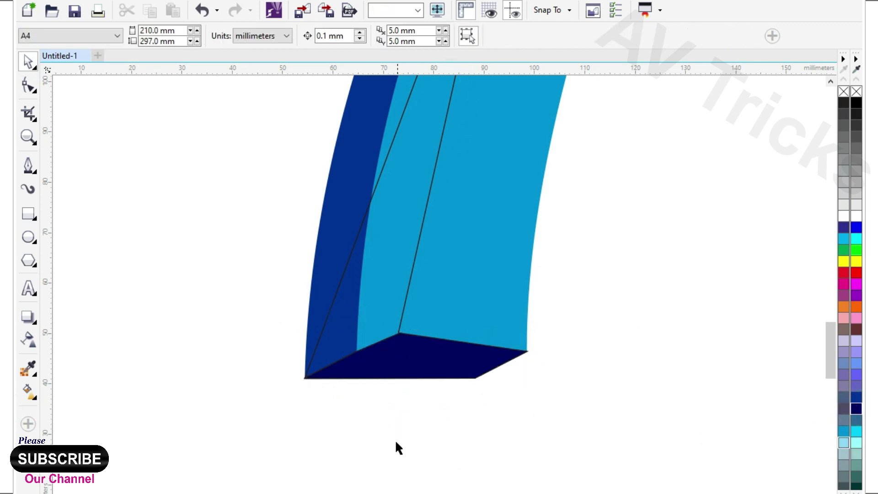
- Convert the large outline's straight left stem edge to a curve and bend it toward the dark blue 7's left edge
scroll(396, 451, "down", 1)
left_click(411, 284)
scroll(412, 284, "down", 1)
left_click(28, 84)
scroll(296, 292, "up", 1)
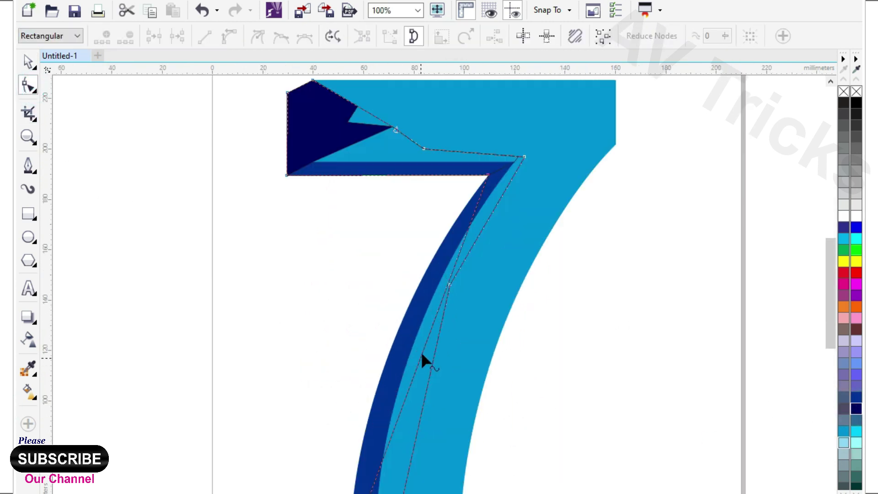
left_click(224, 36)
left_click_drag(419, 354, 398, 334)
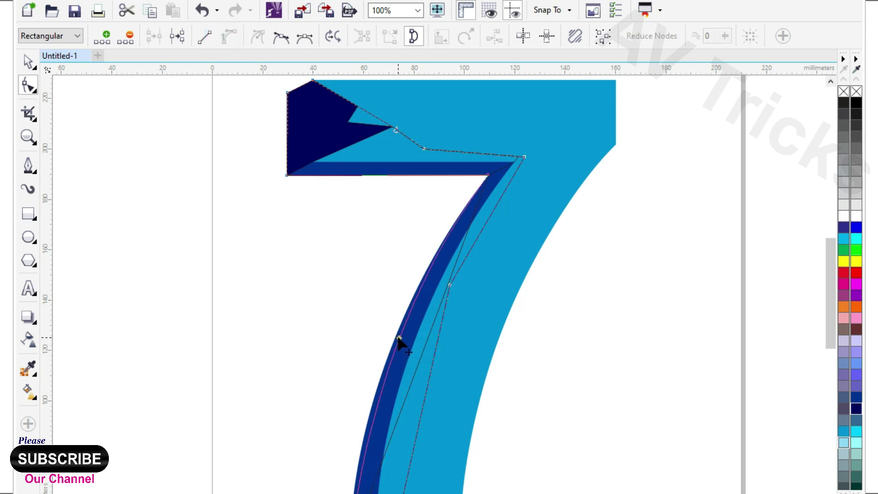
- Adjust the lower part of the bent stem edge to follow the dark blue 7's curve and deselect the outline
scroll(399, 305, "down", 1)
scroll(385, 414, "up", 1)
scroll(374, 426, "up", 1)
left_click(374, 426)
left_click_drag(384, 300, 369, 333)
scroll(368, 333, "down", 1)
key("space")
left_click(490, 268)
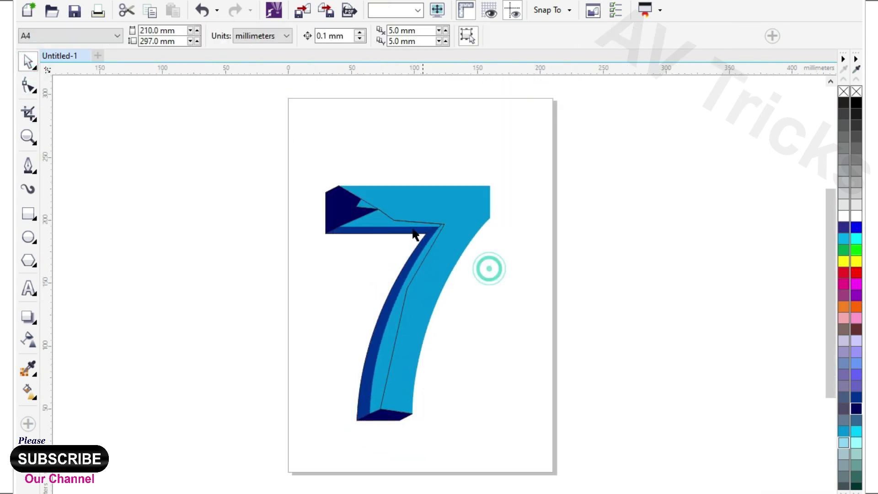
- Bring the light blue 7 in front of all the side pieces
scroll(386, 231, "up", 1)
left_click(386, 232)
left_click(551, 177)
right_click(552, 176)
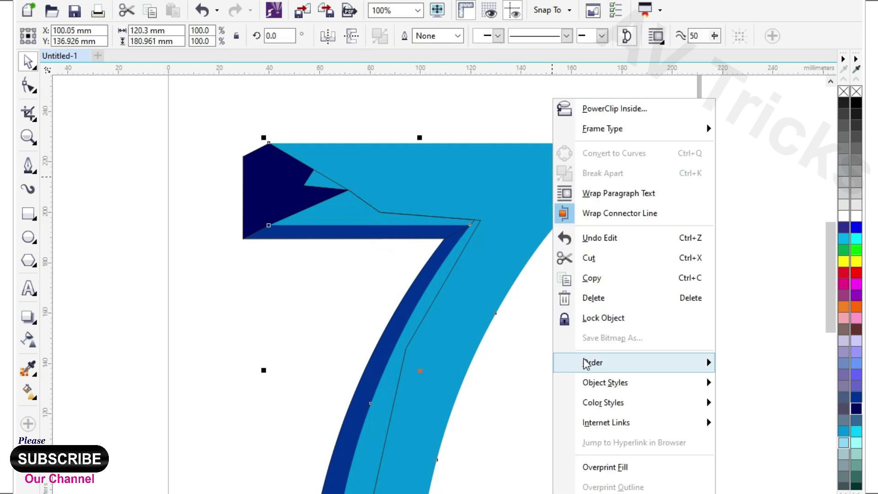
mouse_move(592, 362)
left_click(460, 364)
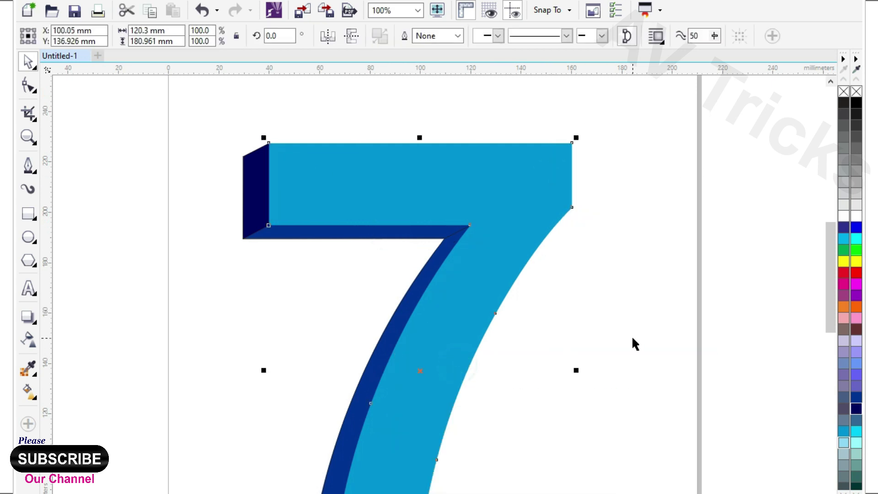
- Apply a linear gradient fill running lengthwise along the underside strip of the 7's top bar
left_click(631, 337)
scroll(547, 233, "down", 1)
scroll(449, 239, "up", 1)
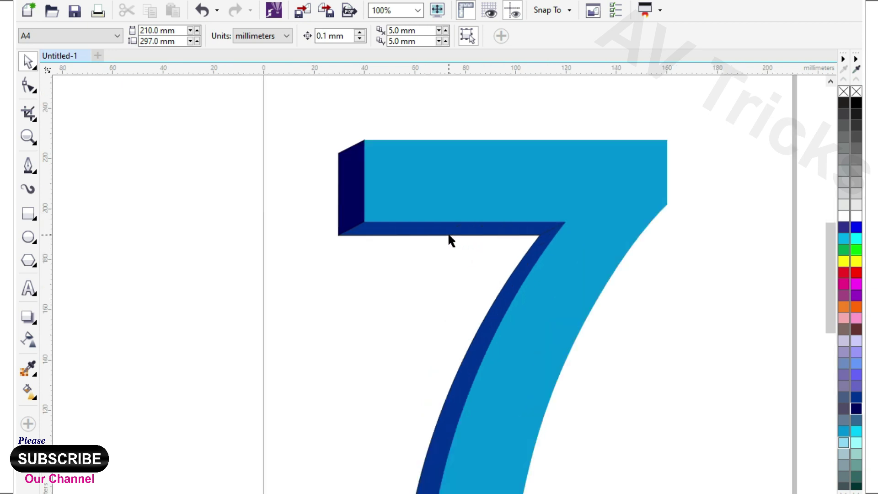
left_click(443, 232)
left_click(26, 393)
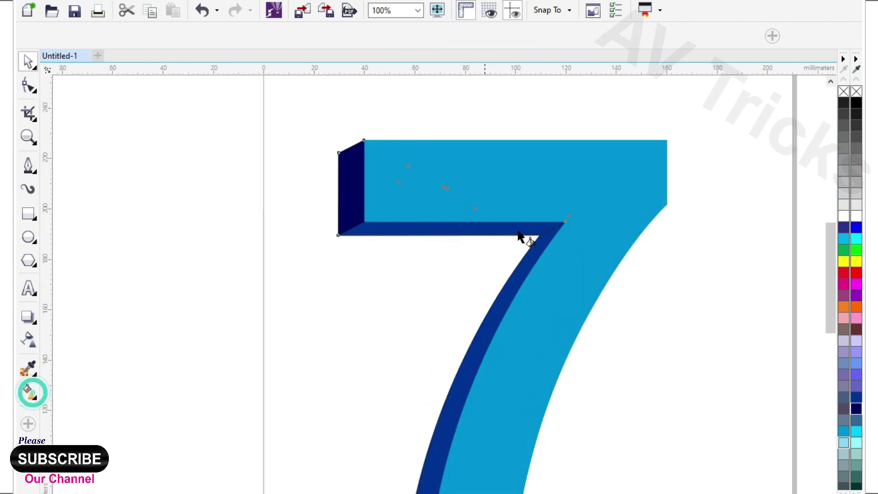
scroll(526, 237, "up", 1)
left_click_drag(281, 242, 603, 250)
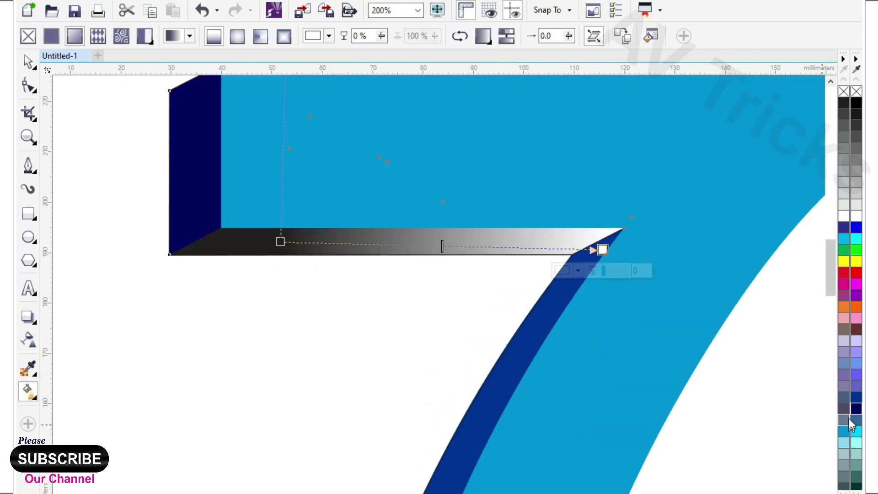
- Color the underside gradient from light blue at the outer end to dark blue at the stem, extending its start past the outer end
left_click(854, 400)
left_click_drag(280, 241, 249, 247)
left_click(843, 432)
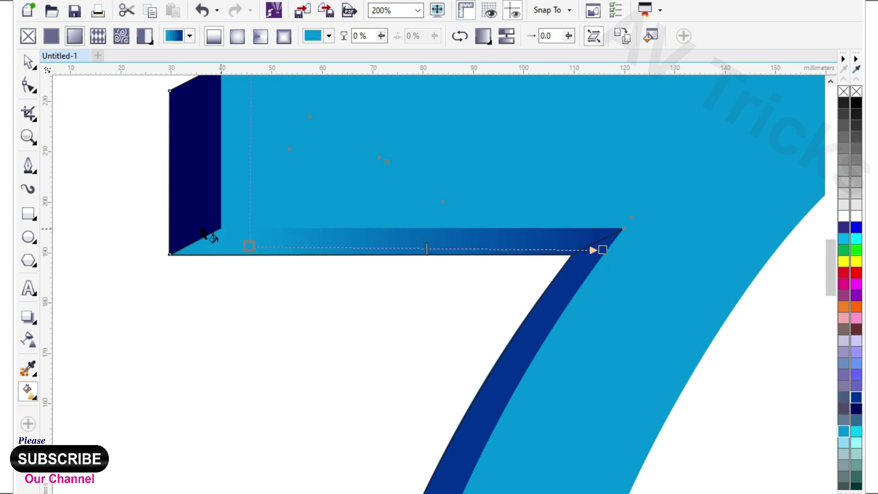
scroll(281, 293, "down", 1)
scroll(289, 300, "up", 1)
left_click_drag(308, 284, 179, 274)
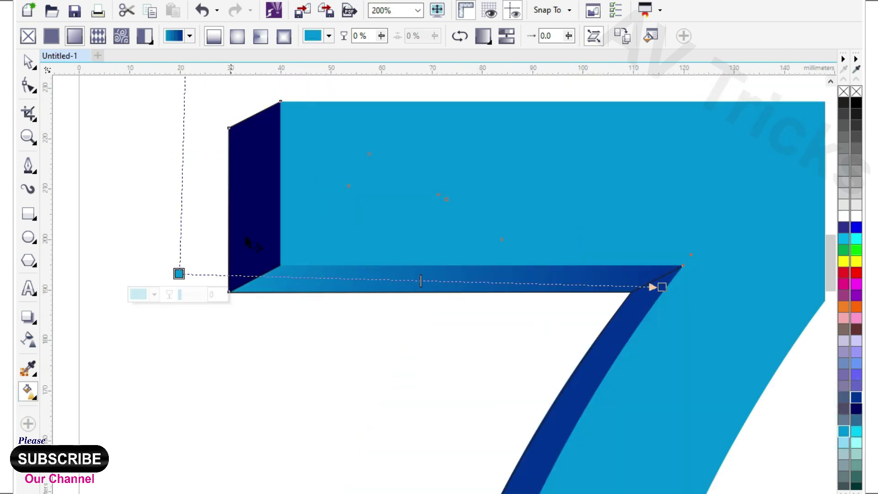
- Fill the top bar's end piece with a vertical gradient from navy below to light blue above, extending the navy end below the piece
left_click(257, 217)
left_click_drag(251, 252, 236, 117)
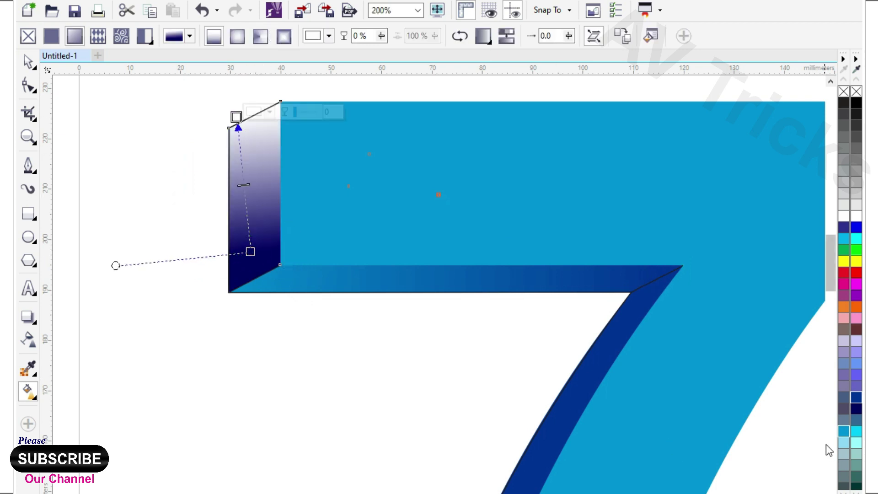
left_click(844, 432)
left_click_drag(250, 251, 249, 307)
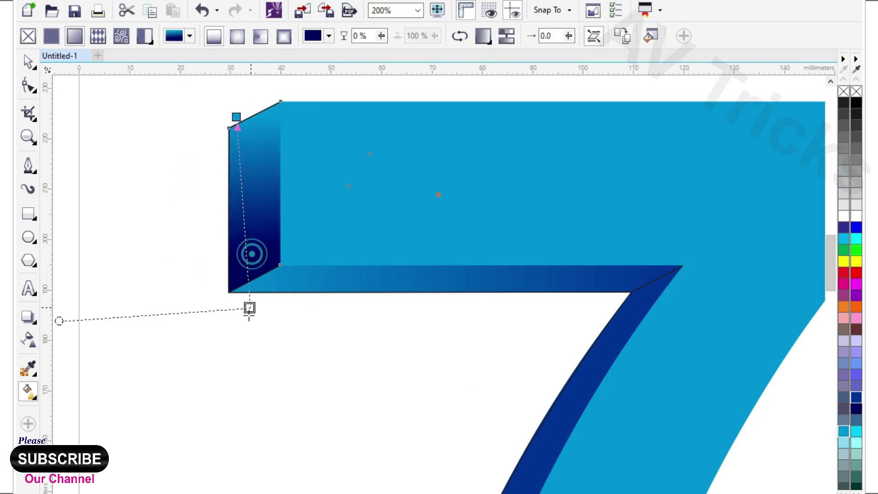
- Apply a linear gradient down the stem's side piece and make its upper end dark blue
scroll(329, 193, "down", 2)
scroll(362, 256, "up", 1)
left_click(377, 252)
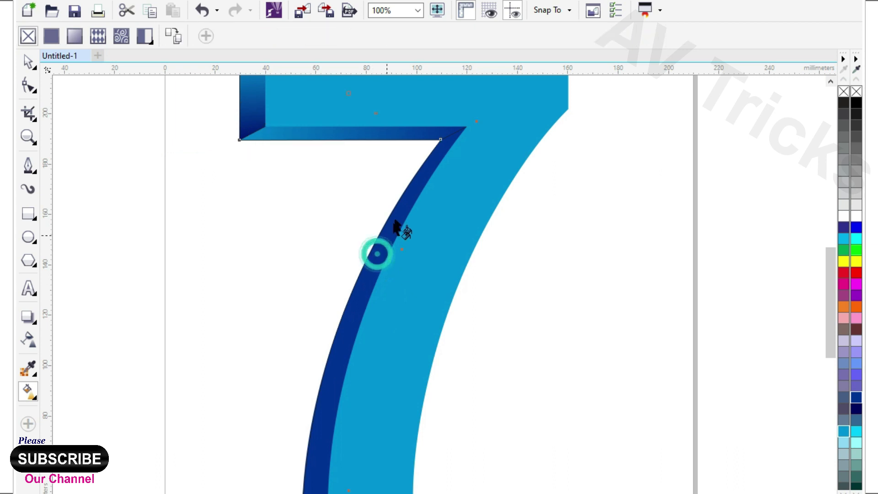
left_click_drag(394, 214, 314, 444)
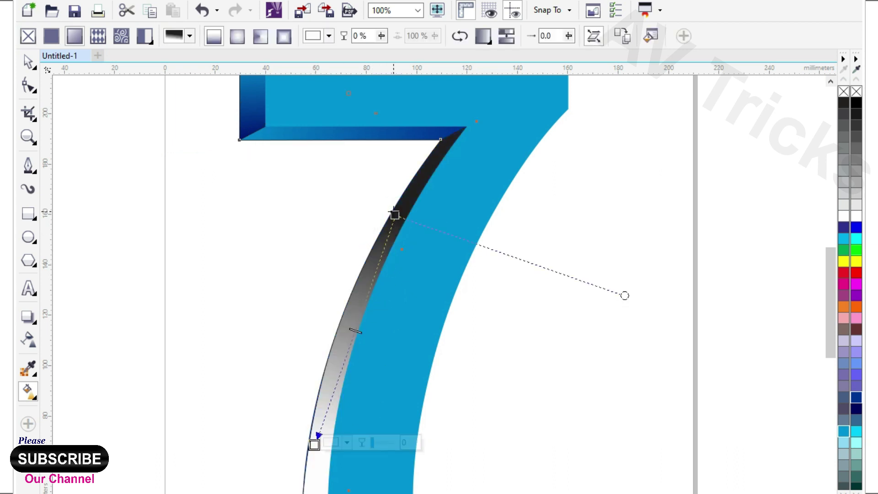
left_click_drag(395, 215, 411, 181)
left_click(855, 398)
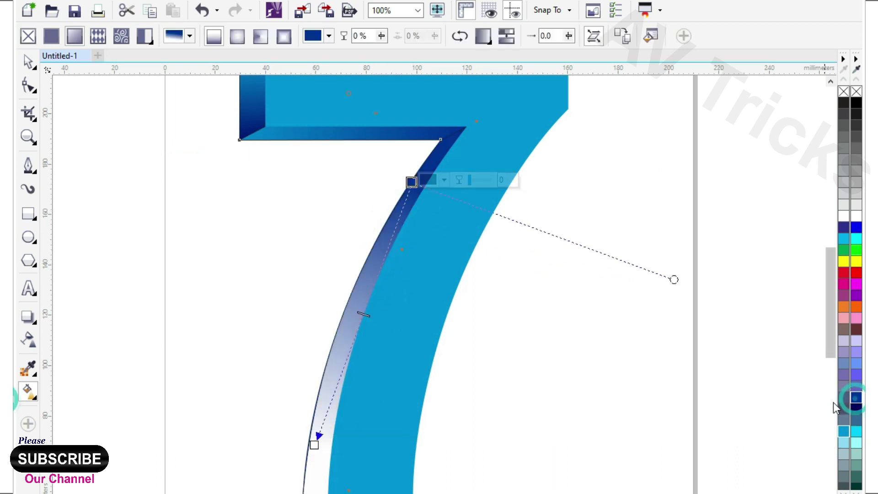
- Set the lower end of the stem side piece's gradient to light blue
scroll(395, 320, "down", 1)
scroll(382, 323, "up", 1)
left_click(360, 313)
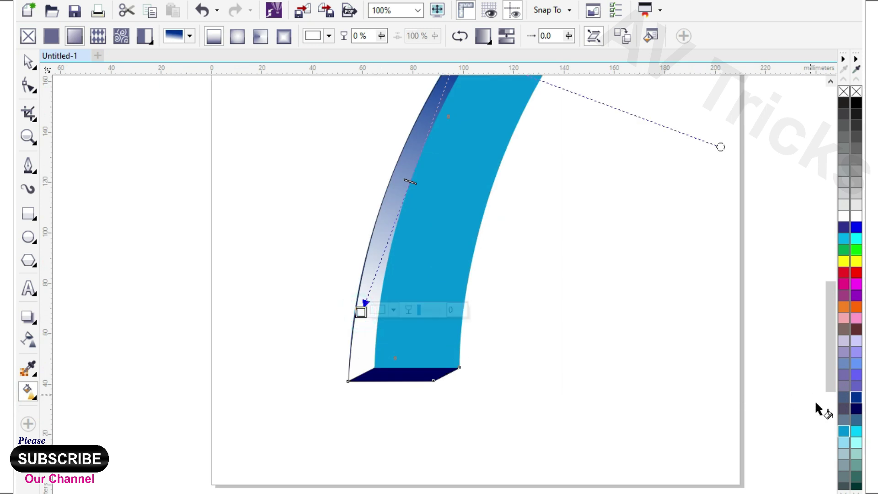
scroll(365, 383, "up", 1)
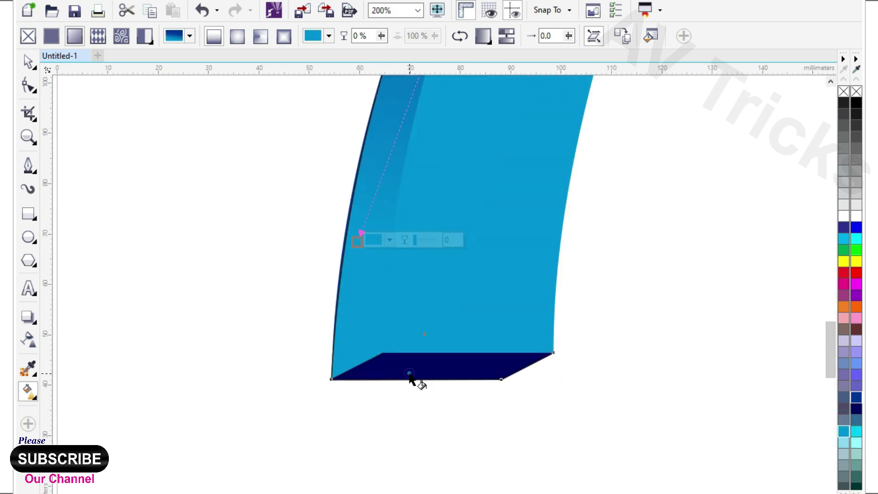
- Fill the foot piece with a horizontal gradient from navy to light blue, extending the navy end outward past the piece
left_click(410, 374)
left_click_drag(361, 372, 602, 372)
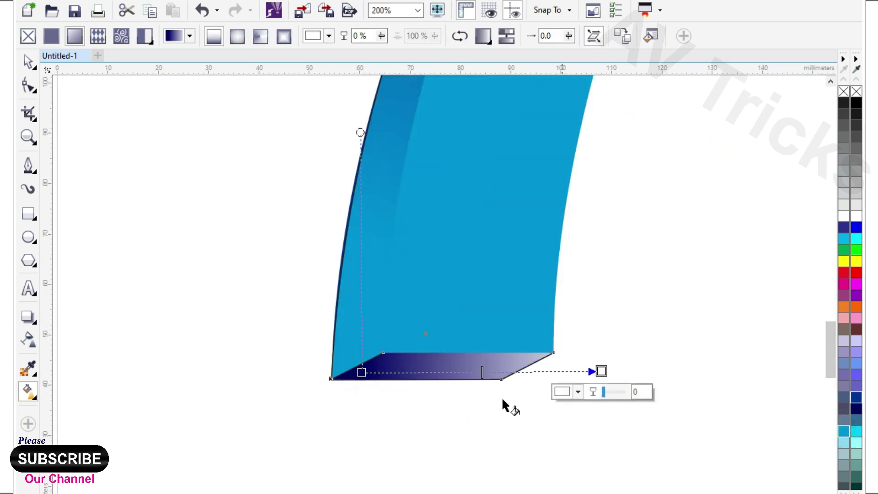
left_click(843, 432)
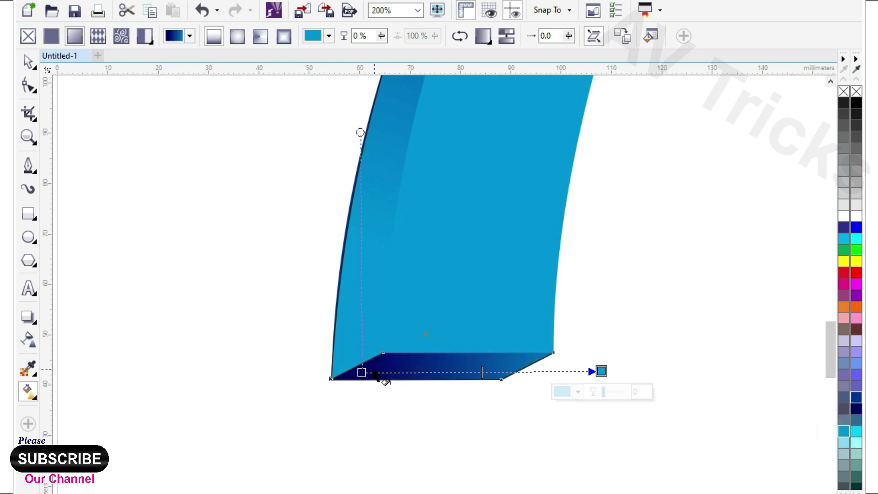
left_click_drag(361, 372, 279, 361)
- Move the light blue end of the stem side piece's gradient down to the foot of the 7
left_click(372, 276)
scroll(353, 298, "down", 1)
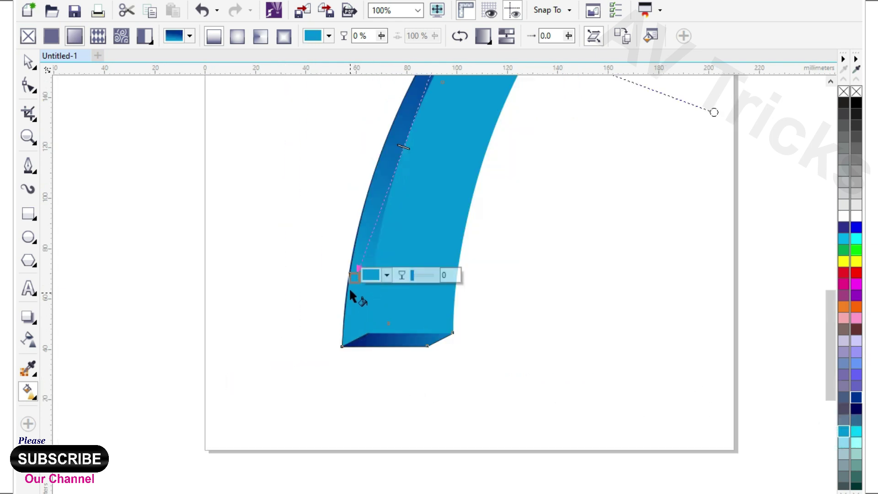
left_click_drag(345, 276, 320, 343)
scroll(318, 409, "down", 1)
scroll(369, 325, "down", 1)
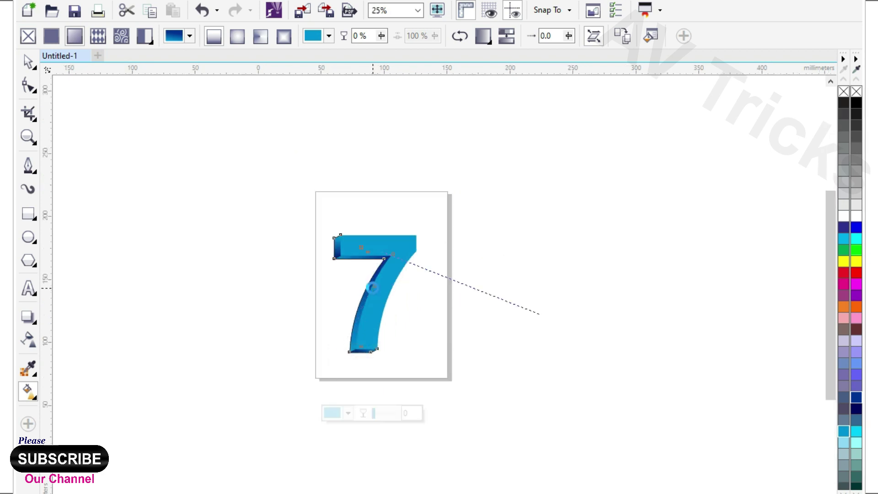
- Add a one-step inward contour of about 3.1 mm to the front face of the 7
scroll(374, 293, "up", 1)
left_click(378, 301)
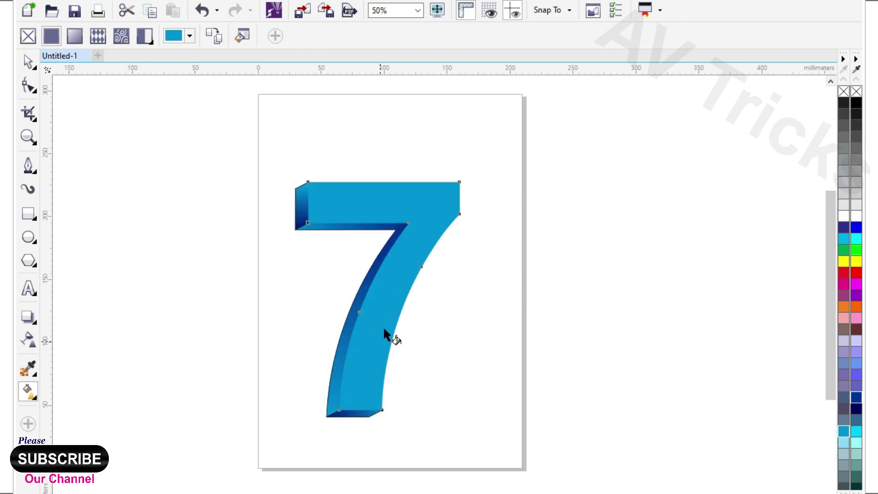
left_click(28, 62)
left_click(136, 237)
left_click(361, 202)
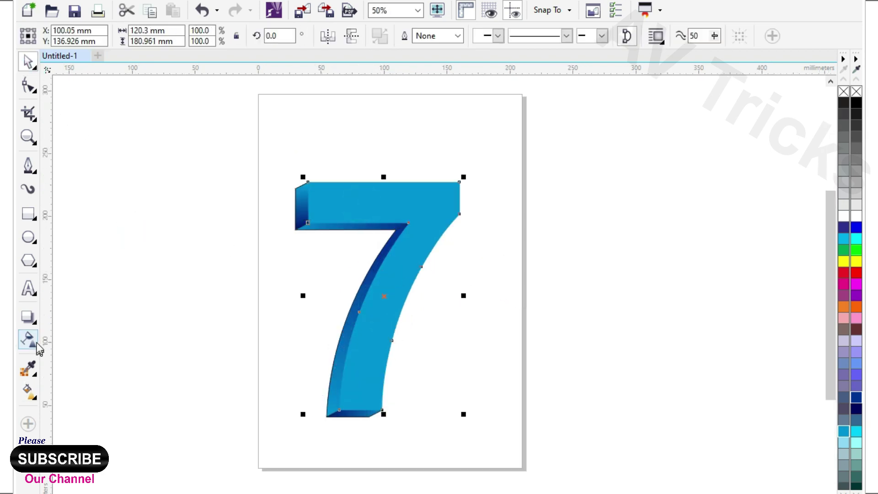
left_click(37, 327)
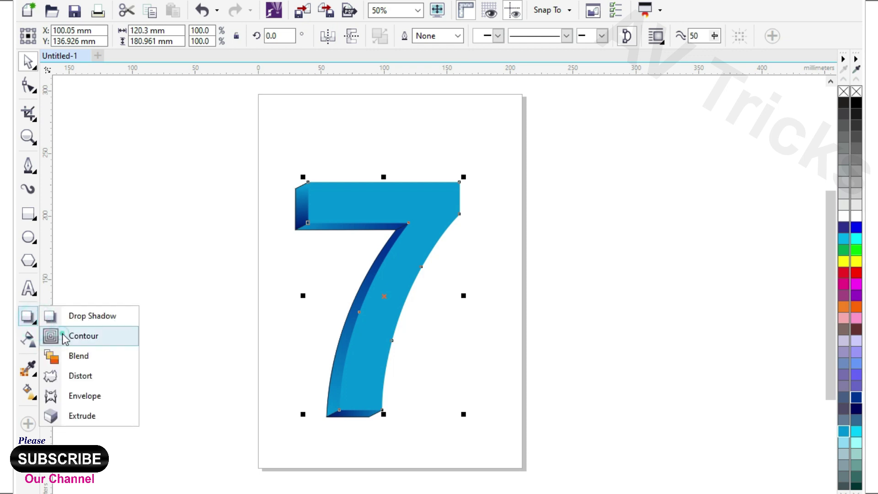
left_click(60, 339)
scroll(432, 184, "up", 1)
left_click_drag(495, 183, 486, 196)
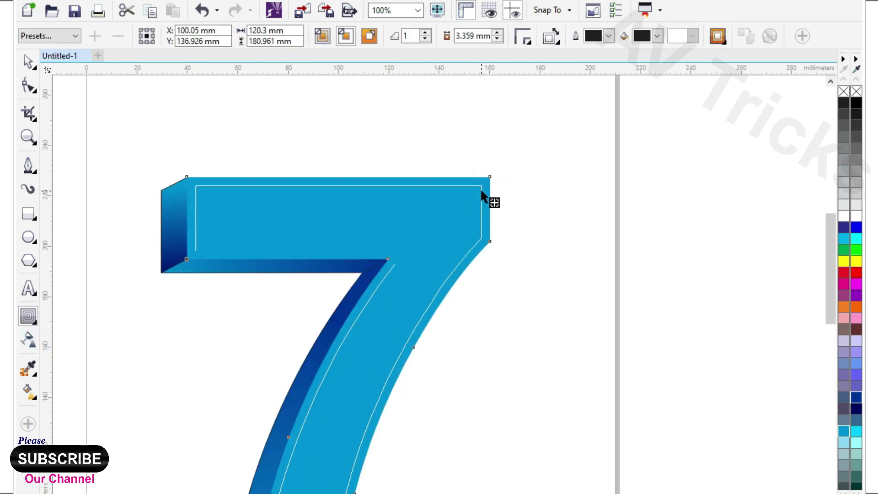
- Break the contour apart from the front face and select the black inner 7
left_click(26, 62)
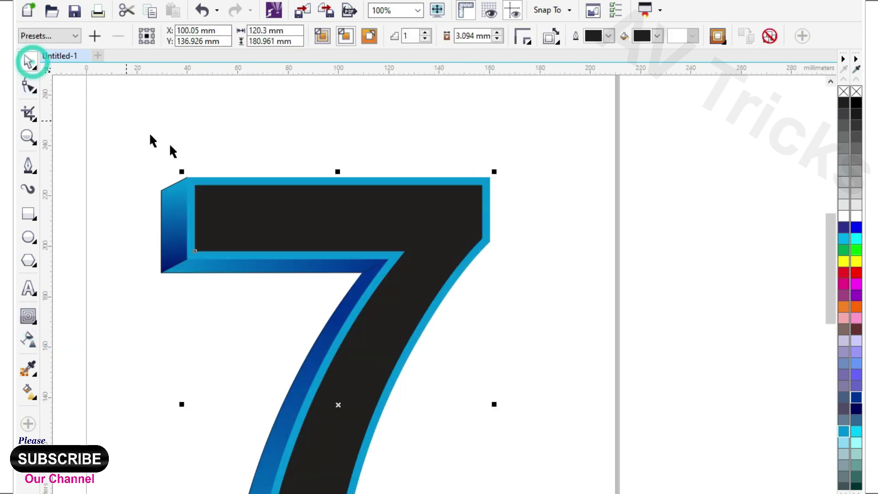
key("ctrl+k")
left_click(349, 122)
scroll(556, 185, "down", 1)
left_click(495, 198)
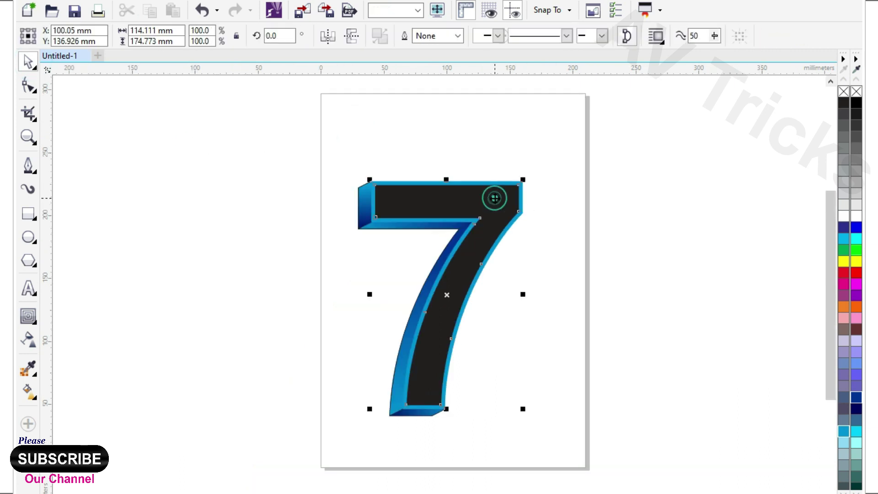
- Fill the outer front 7 with pale blue and the inner 7 with light blue, and deselect everything
scroll(460, 350, "up", 2)
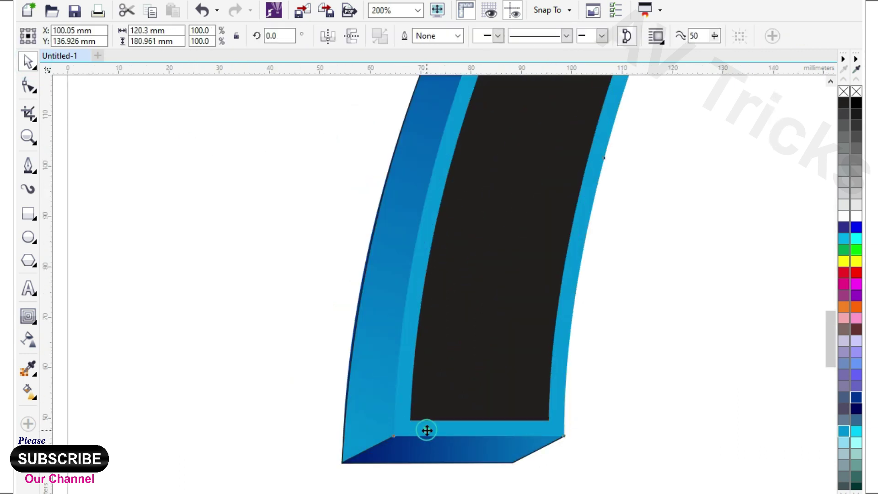
left_click(426, 430)
left_click(844, 443)
left_click(494, 349)
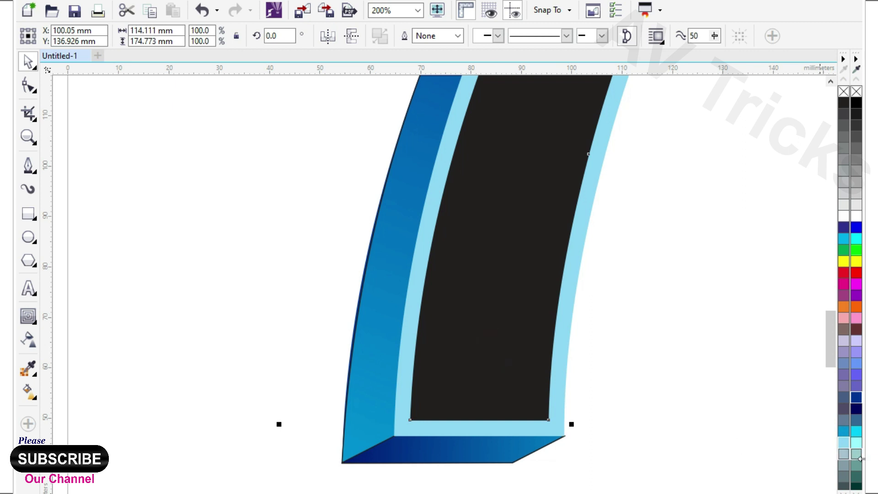
left_click(686, 356)
scroll(405, 379, "down", 2)
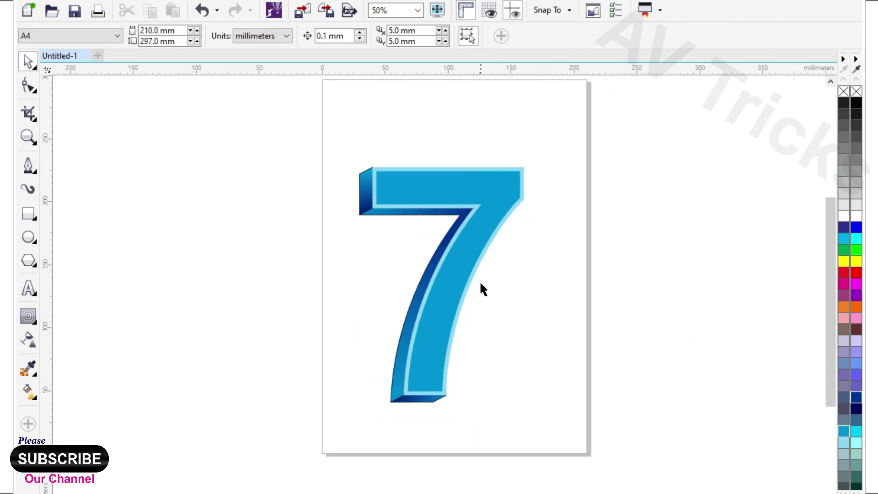
- Draw an ellipse about 201 × 143 mm and intersect it with the inner 7 to make pale blue and white highlight pieces in the upper part
left_click_drag(304, 126, 566, 316)
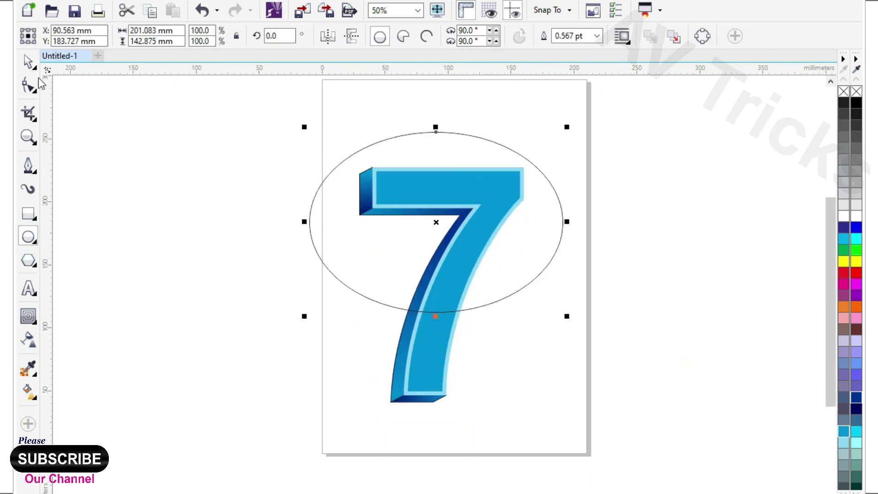
left_click_drag(516, 266, 481, 206)
left_click(438, 324, "shift")
left_click(456, 36)
left_click(464, 261, "shift")
left_click(452, 37)
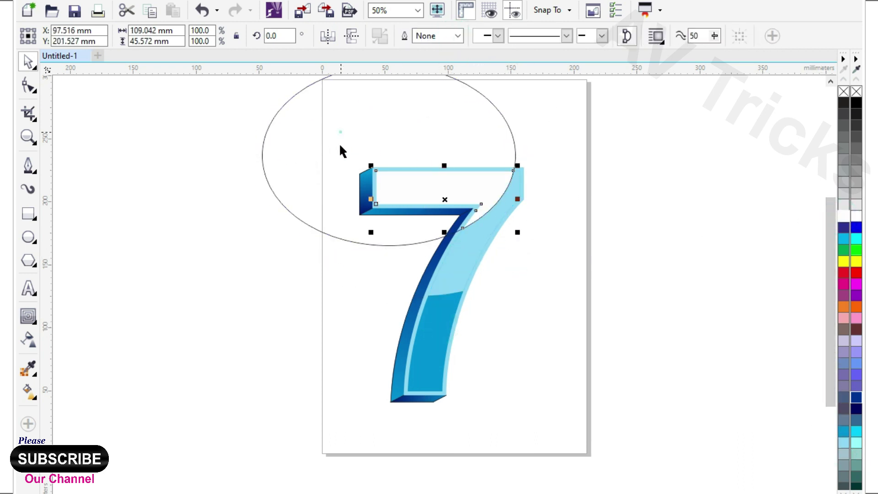
- Move the ellipse over the foot, intersect it with the inner 7, and fill the resulting piece white
left_click_drag(342, 137, 433, 414)
left_click(428, 310, "shift")
left_click(454, 38)
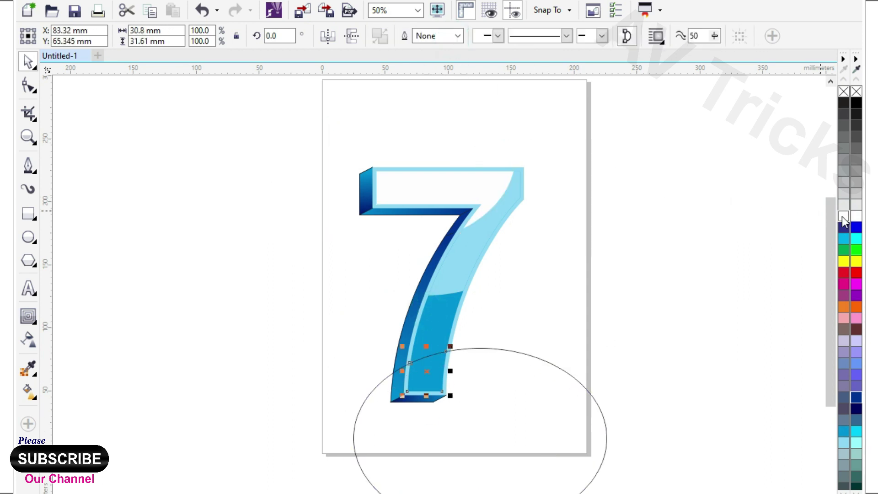
left_click(844, 216)
- Intersect the ellipse, narrowed to about 36 mm, with the stem's side piece, fill the result white, and delete the ellipse
left_click_drag(545, 441, 418, 300)
left_click(398, 370, "shift")
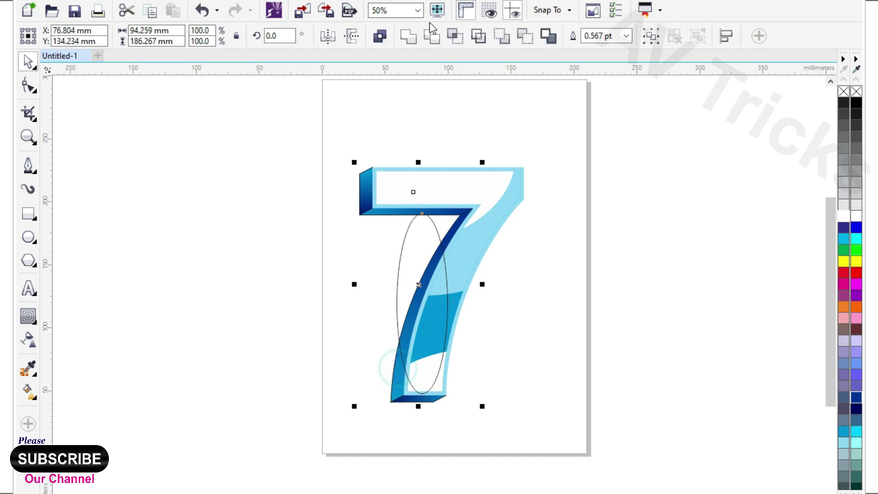
left_click(454, 36)
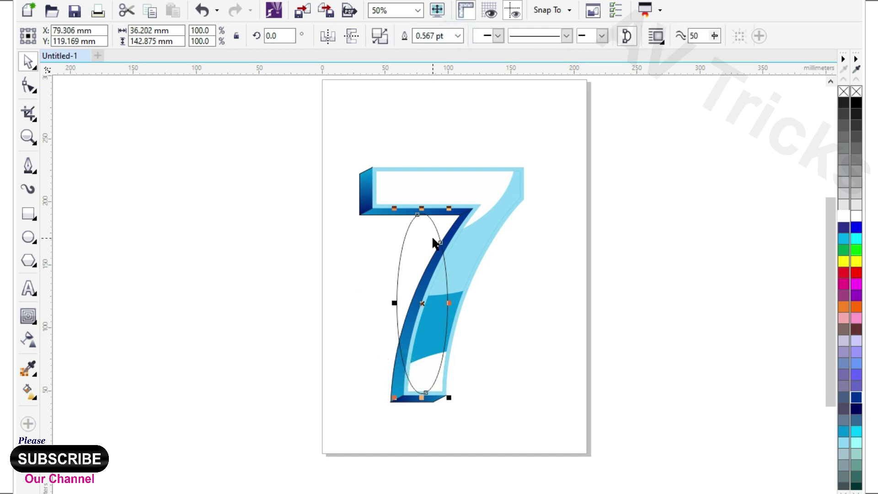
left_click(400, 255)
key("Delete")
- Apply a uniform transparency of 80 to the white highlight on the stem's side piece
left_click(425, 276)
left_click(28, 340)
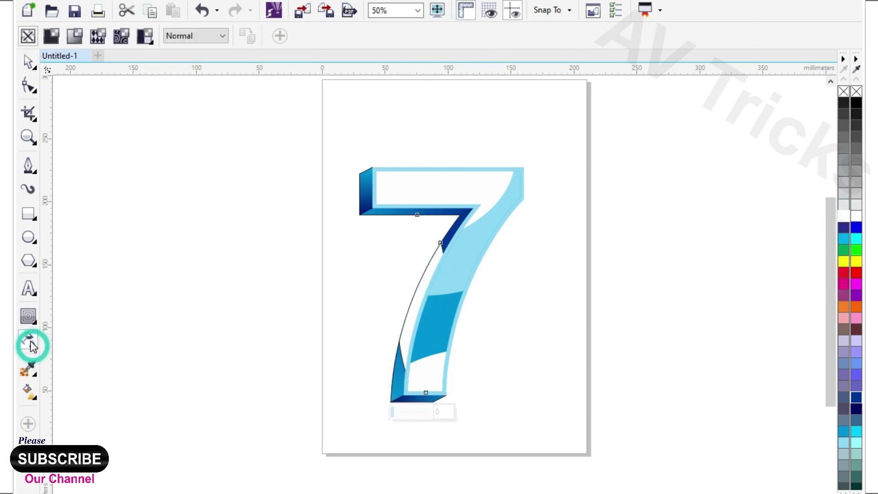
left_click(51, 35)
left_click(320, 36)
type("8")
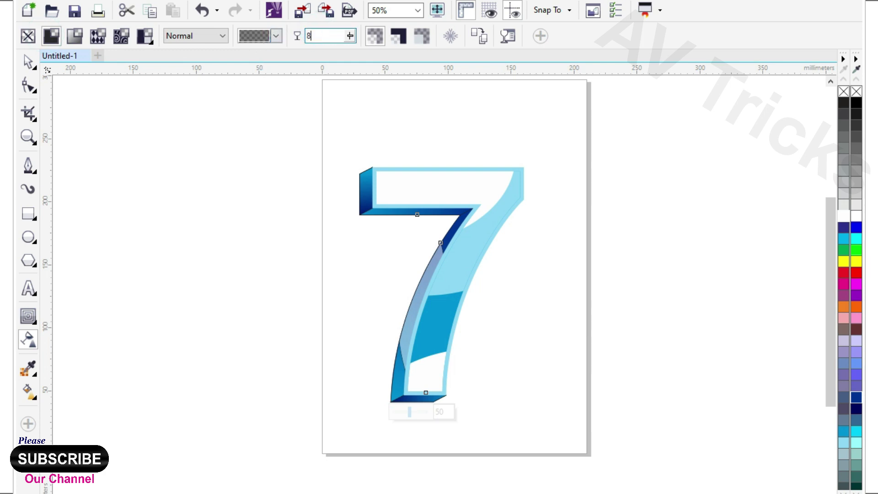
type("0")
key("Return")
- Copy the side highlight's transparency to the white highlight at the foot of the 7
left_click(425, 371)
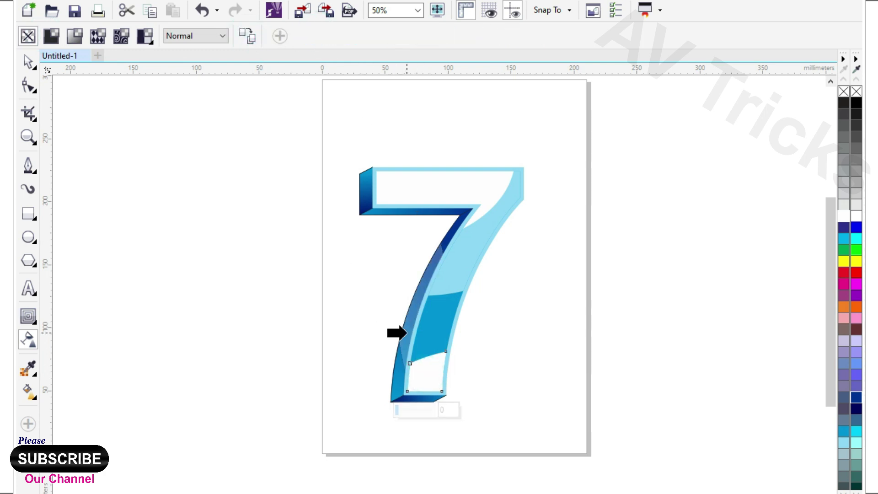
left_click(407, 333)
scroll(464, 236, "up", 1)
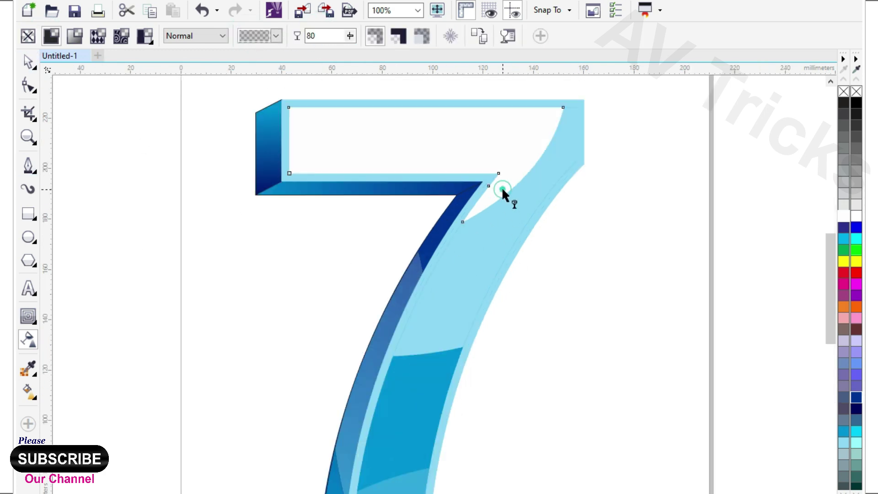
- Apply diagonal linear gradient transparencies to the white highlight on the top bar and the large highlight piece over the inner 7's upper part
scroll(502, 189, "down", 1)
left_click_drag(482, 249, 522, 349)
left_click(463, 319)
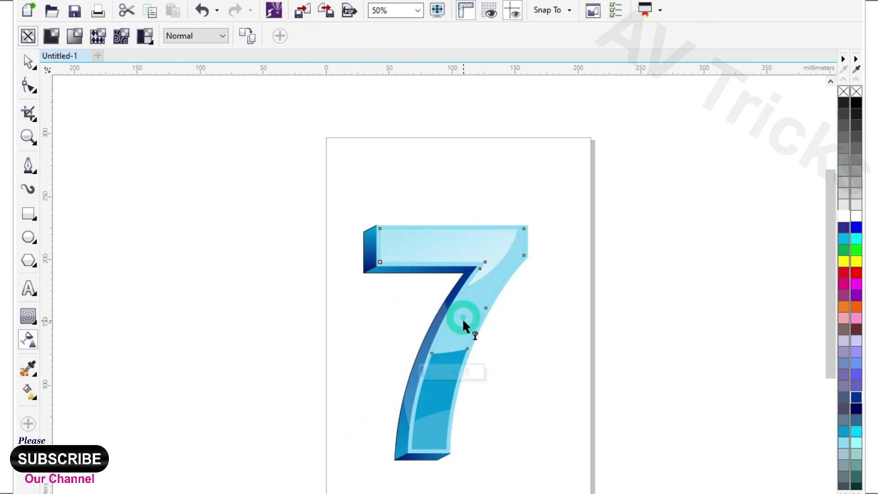
mouse_move(464, 318)
left_mouse_down()
mouse_move(398, 176)
mouse_move(517, 414)
left_mouse_up()
left_click_drag(458, 297, 479, 344)
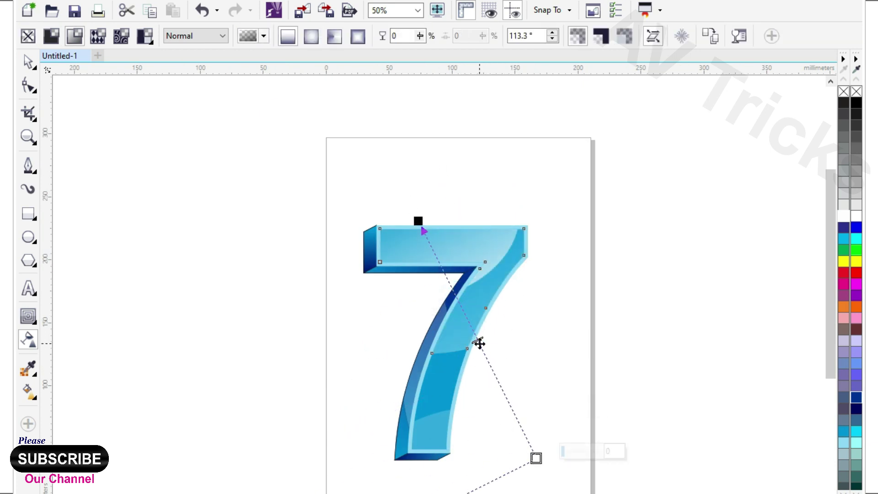
left_click(499, 255)
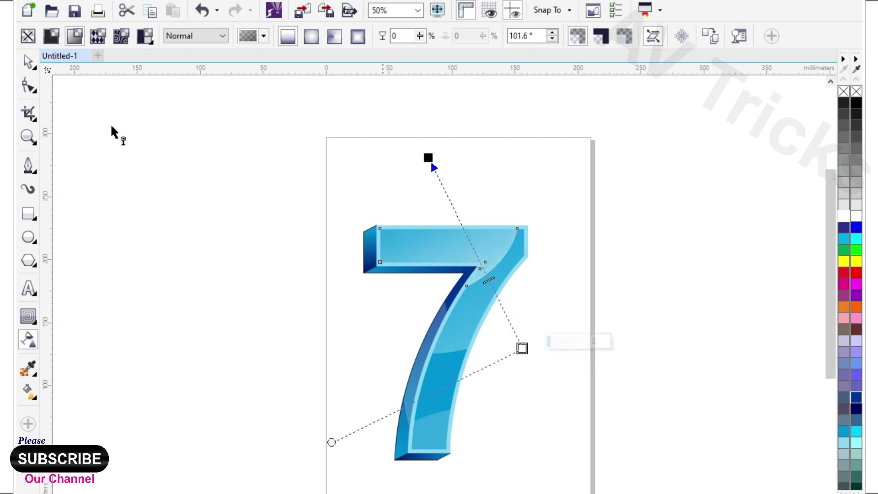
- Fill the outer border 7 with a vertical linear gradient from light blue to white, adding a white midpoint colour node at 48%
left_click(29, 61)
scroll(444, 245, "up", 2)
left_click(405, 222)
left_click(28, 390)
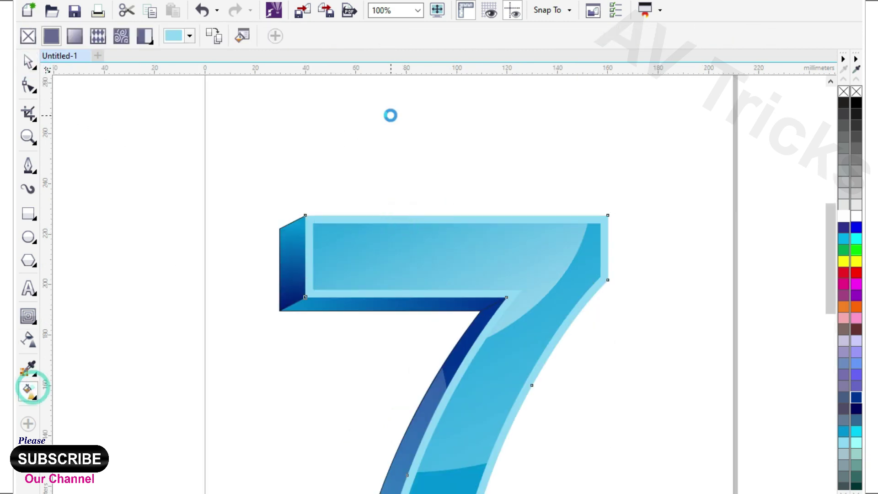
scroll(391, 114, "down", 2)
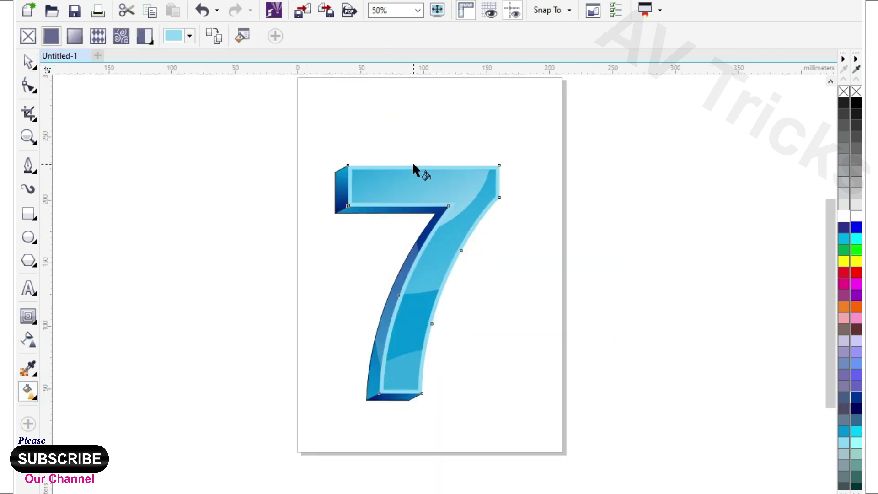
left_click(411, 257)
left_click(397, 208)
double_click(410, 255)
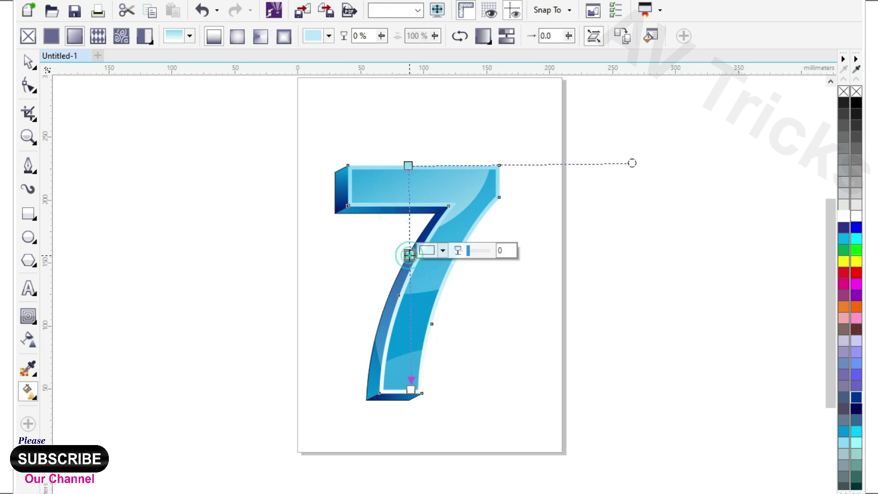
left_click_drag(410, 254, 410, 272)
left_click(842, 217)
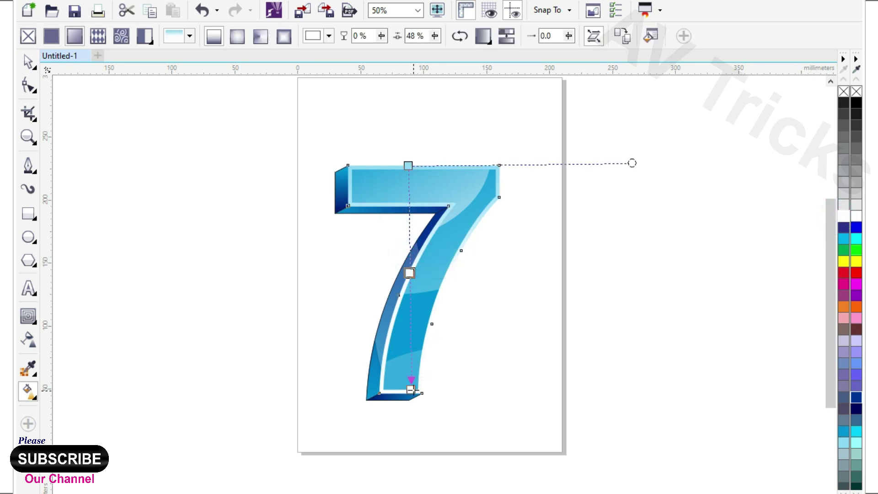
- Shift the border gradient's end node slightly up and sideways, colour it light blue, and move the white midpoint to 44%
left_click_drag(411, 390, 418, 377)
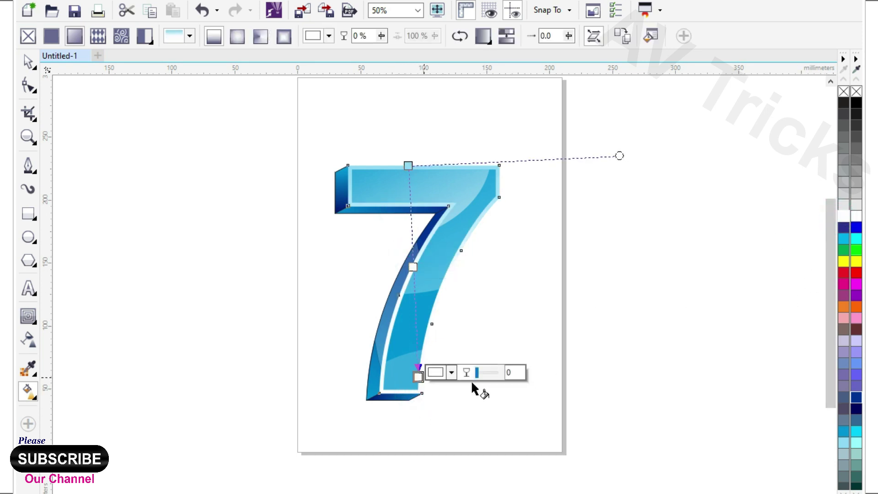
left_click(843, 431)
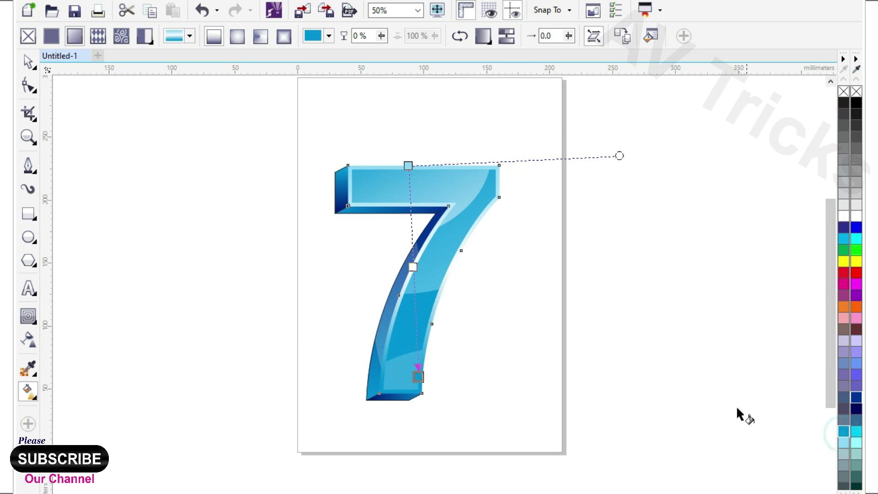
left_click(846, 440)
left_click_drag(413, 268, 413, 257)
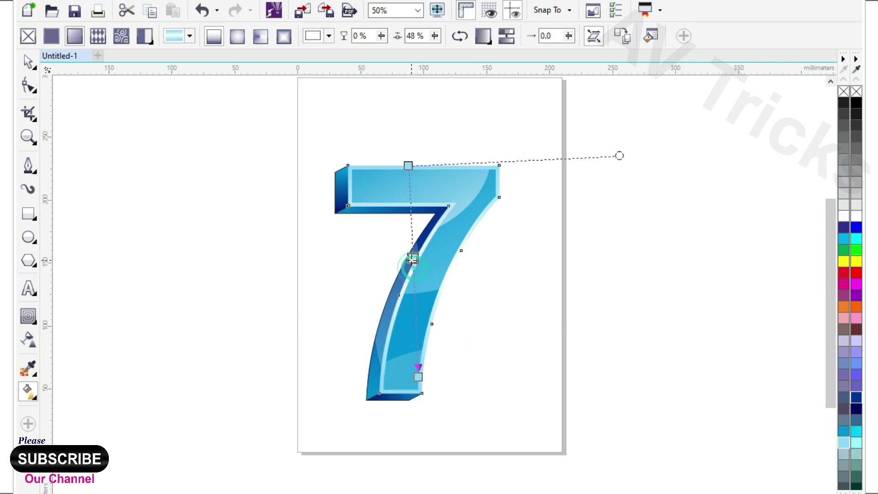
left_click(29, 62)
left_click(139, 206)
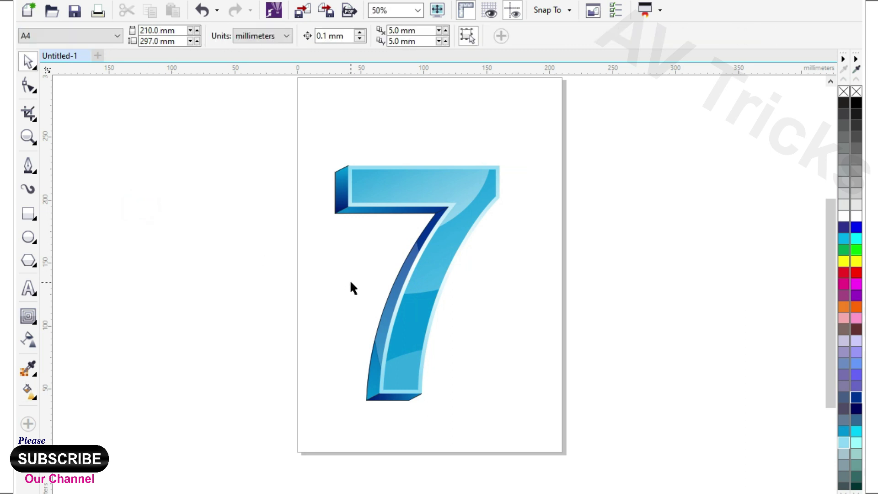
- Recolour the middle node of the outer border's gradient to very light grey
scroll(333, 266, "up", 1)
scroll(396, 274, "up", 1)
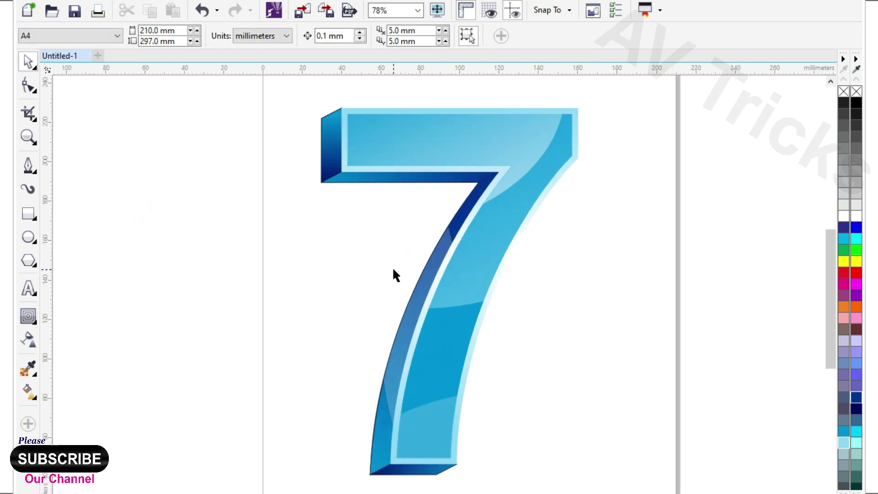
left_click(29, 393)
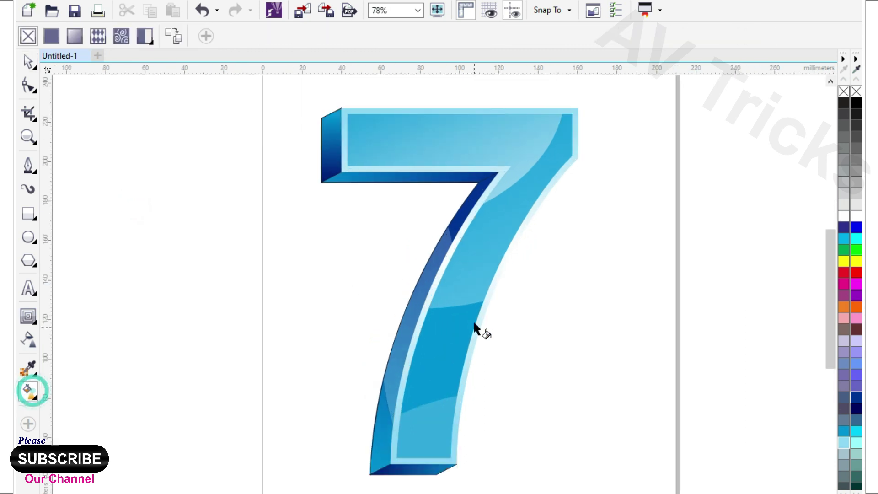
left_click(490, 293)
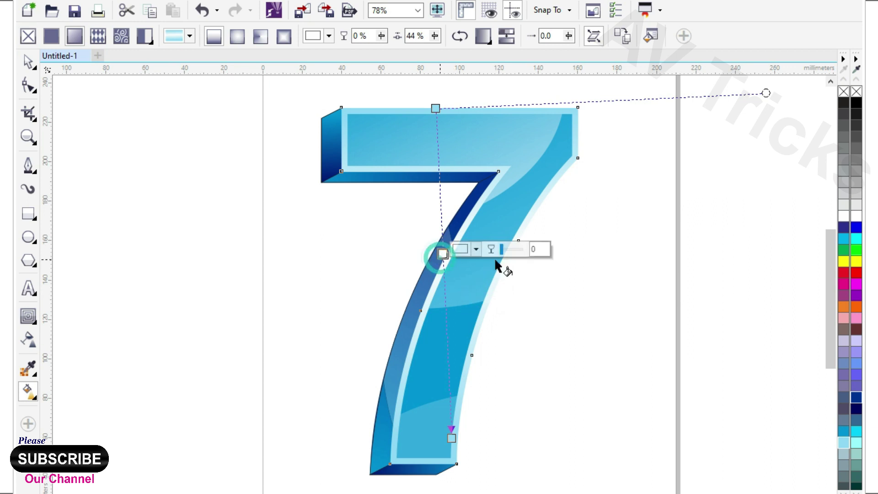
left_click(857, 218)
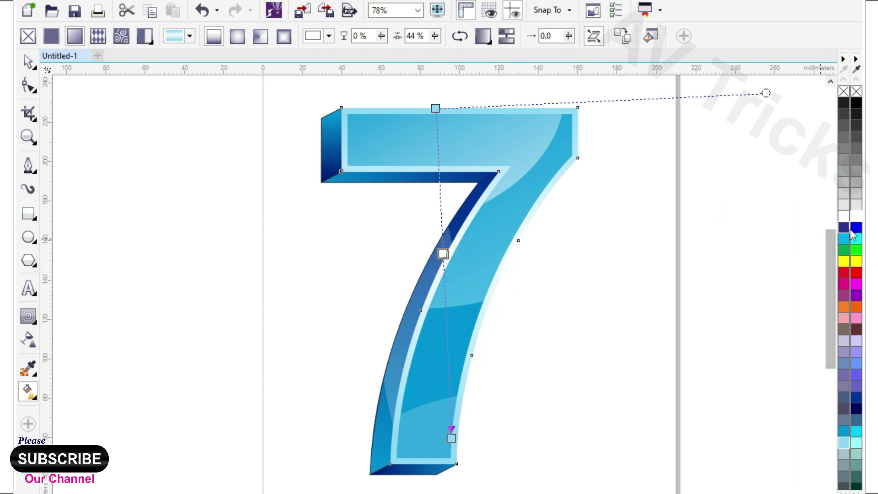
left_click(856, 205)
scroll(471, 253, "down", 2)
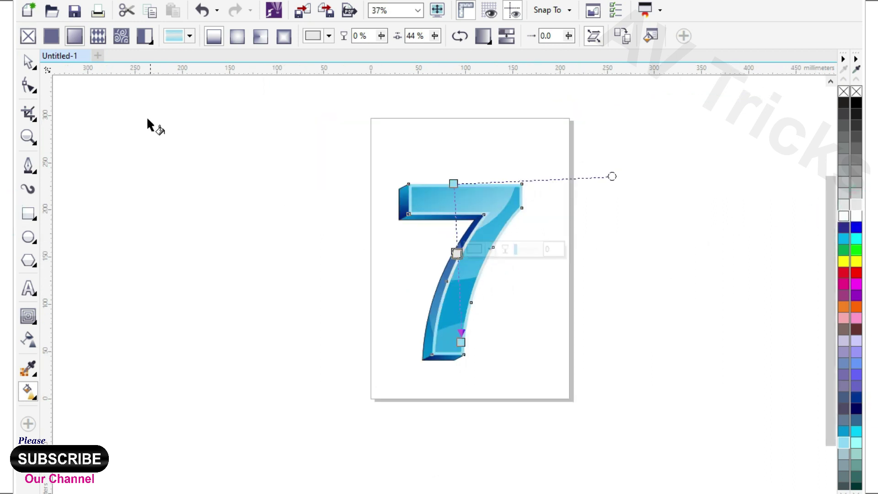
left_click(37, 62)
left_click(202, 183)
- Select all pieces of the 7 and remove their outlines
scroll(443, 248, "up", 2)
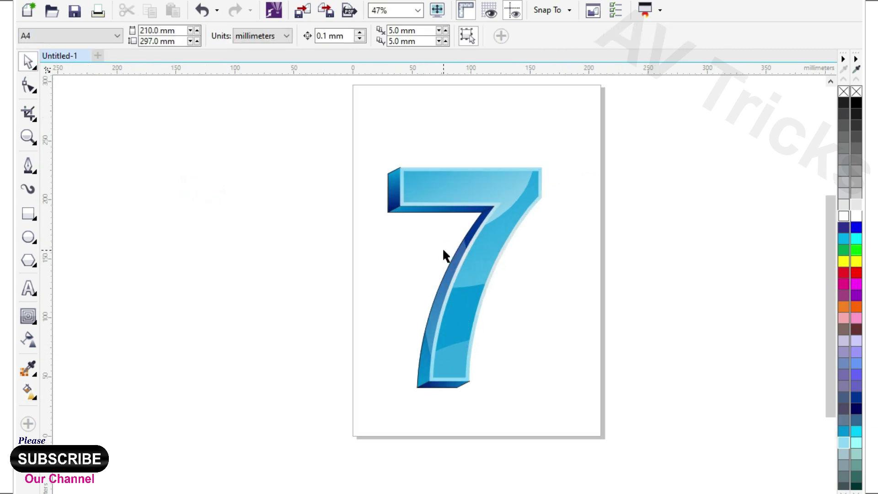
scroll(444, 287, "up", 2)
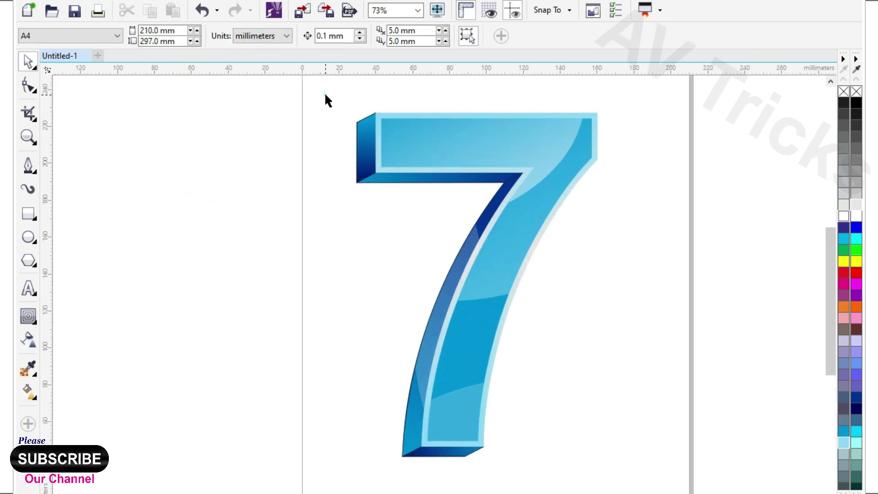
left_click_drag(325, 92, 712, 470)
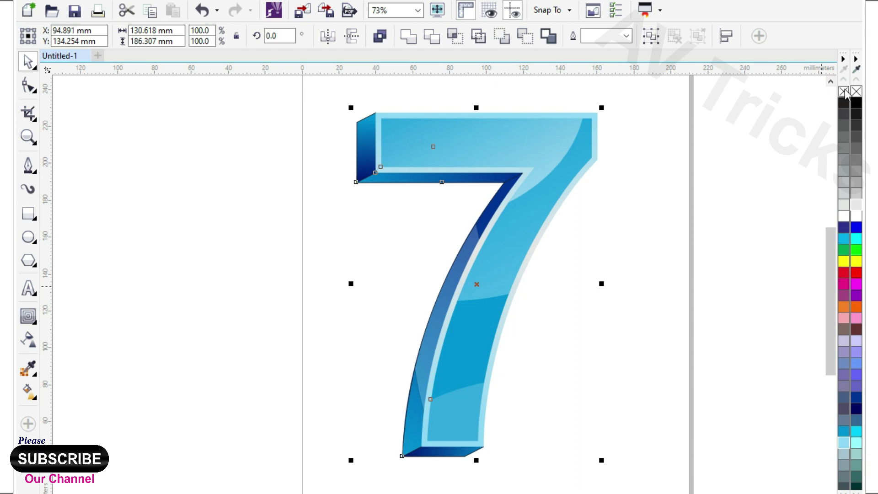
left_click(698, 186)
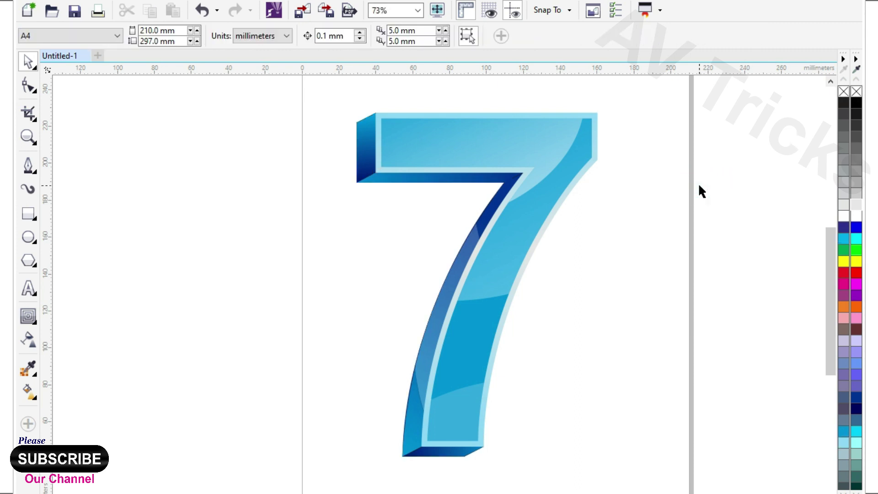